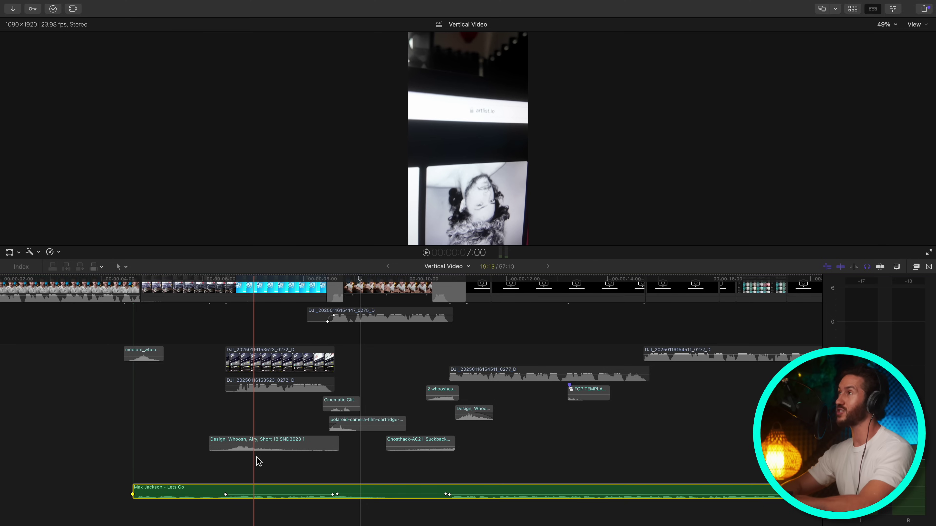
Play back the section up to the 8:16 transition and create a hold segment at that point in the green music clip
key(space)
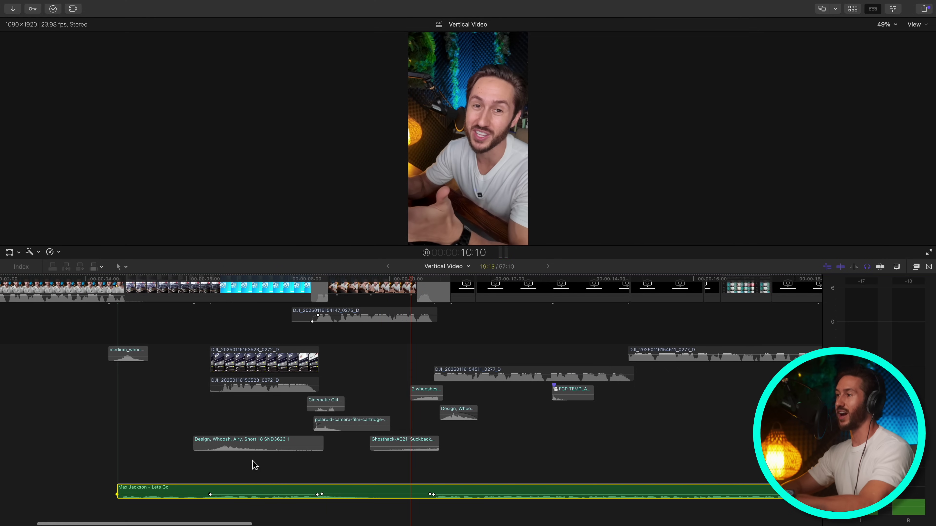
key(space)
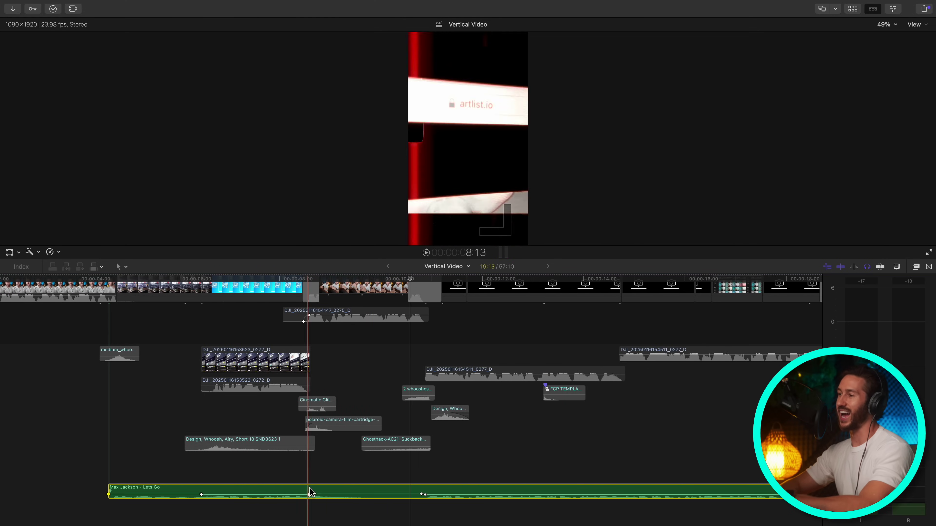
mouse_move(315, 493)
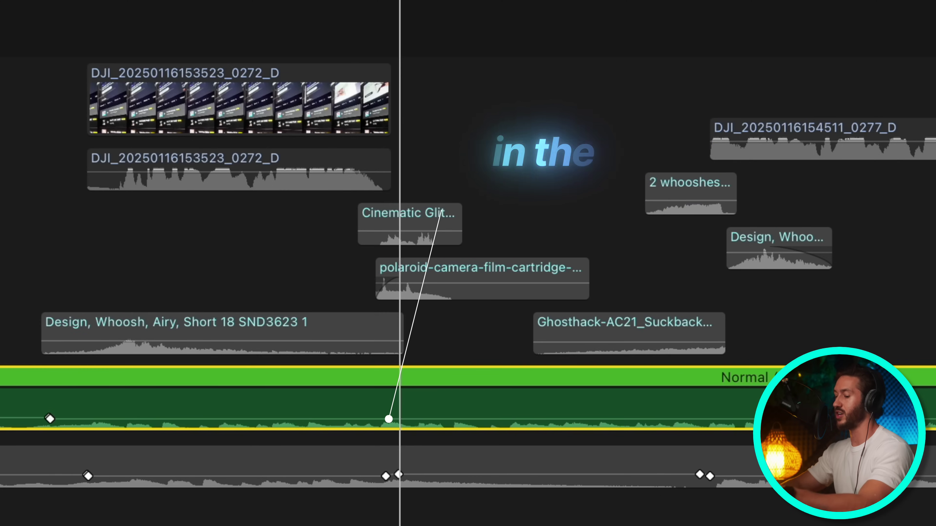
key(shift+h)
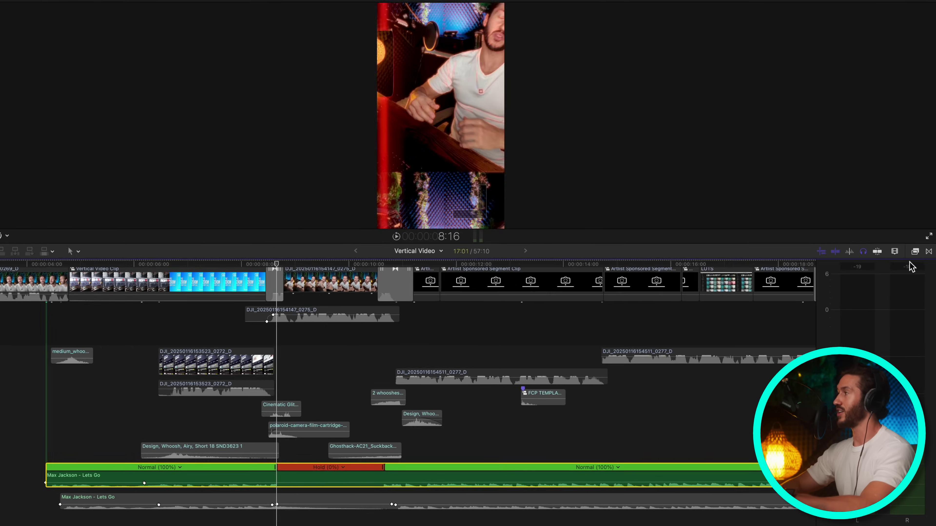
Apply the Cathedral 2 audio effect to the music clip with the hold segment and show its effect settings
click(916, 267)
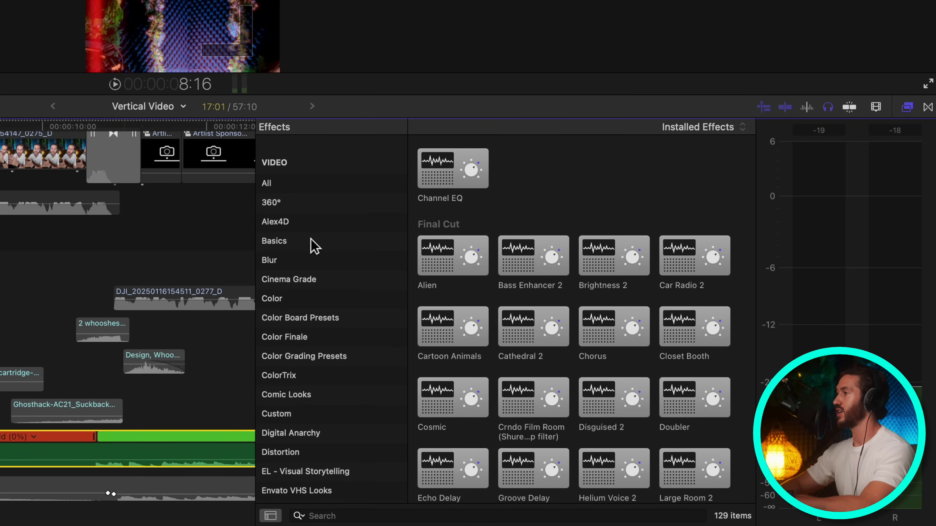
text(cathe)
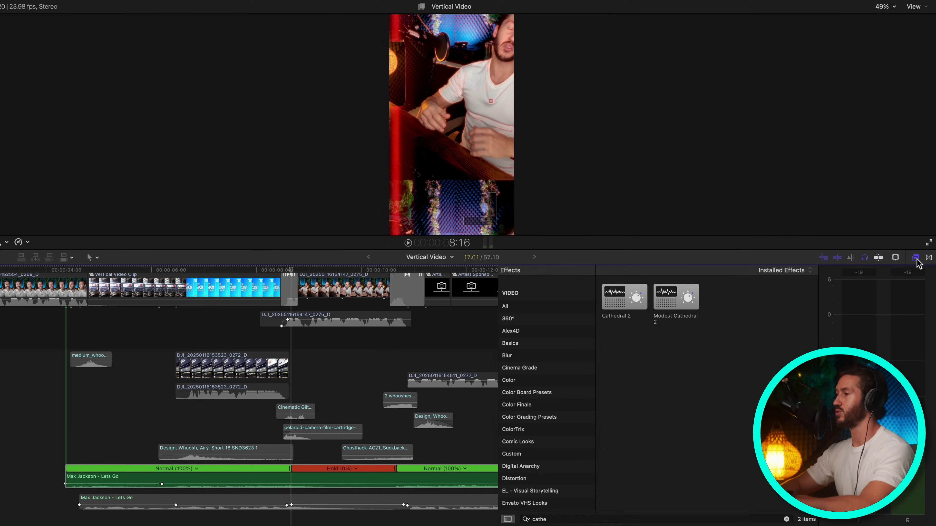
click(908, 119)
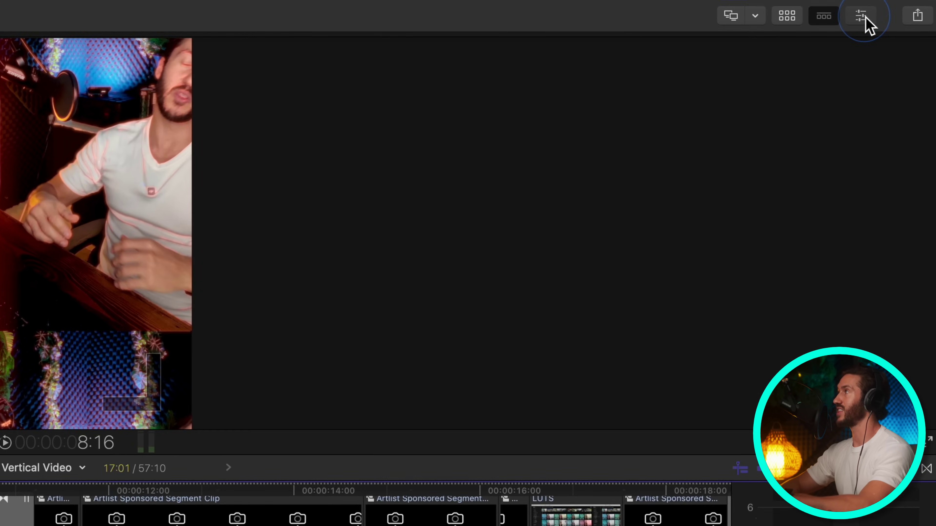
click(893, 9)
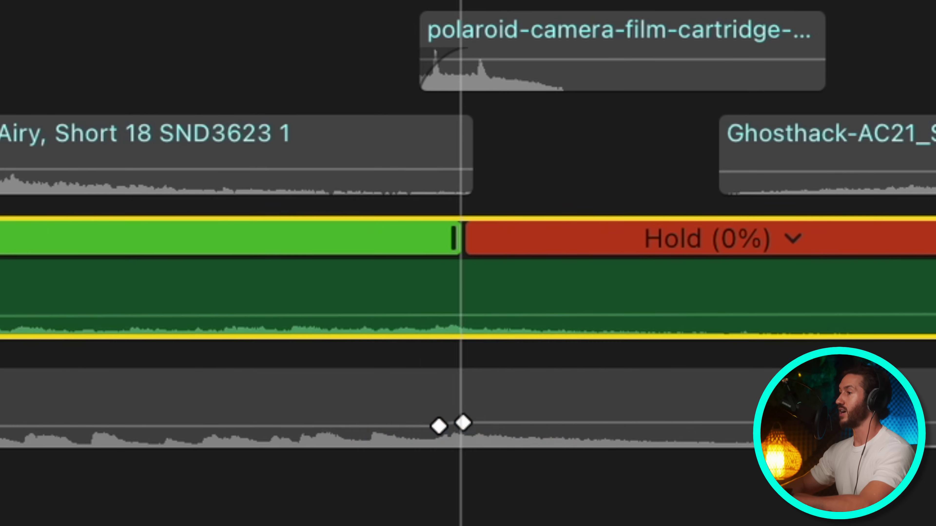
Keyframe the Cathedral 2 amount at 50 across the hold segment, with keyframes around its start and end, and play back the reverb
key(Left)
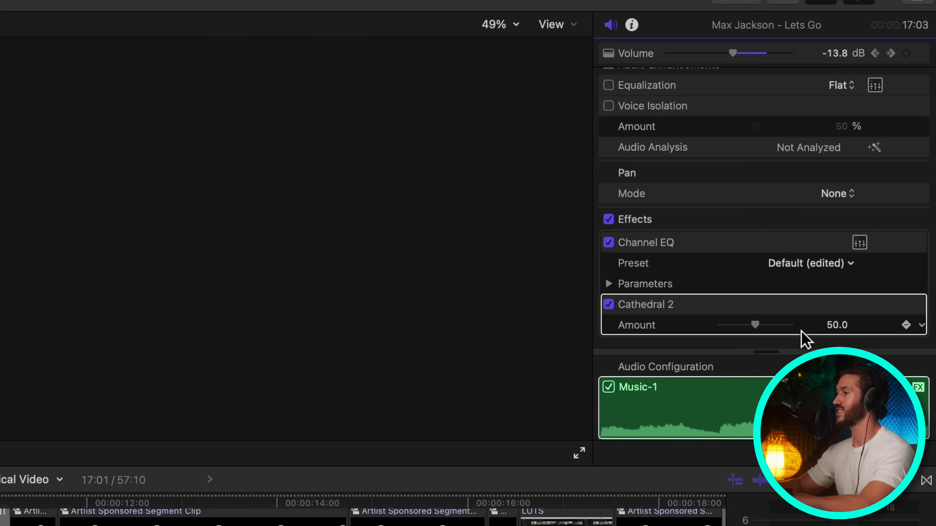
key(Left)
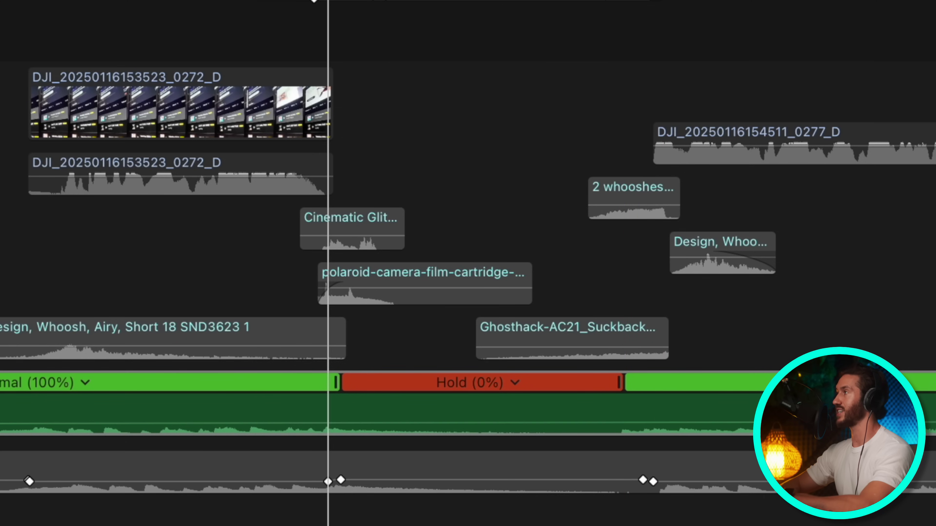
click(619, 384)
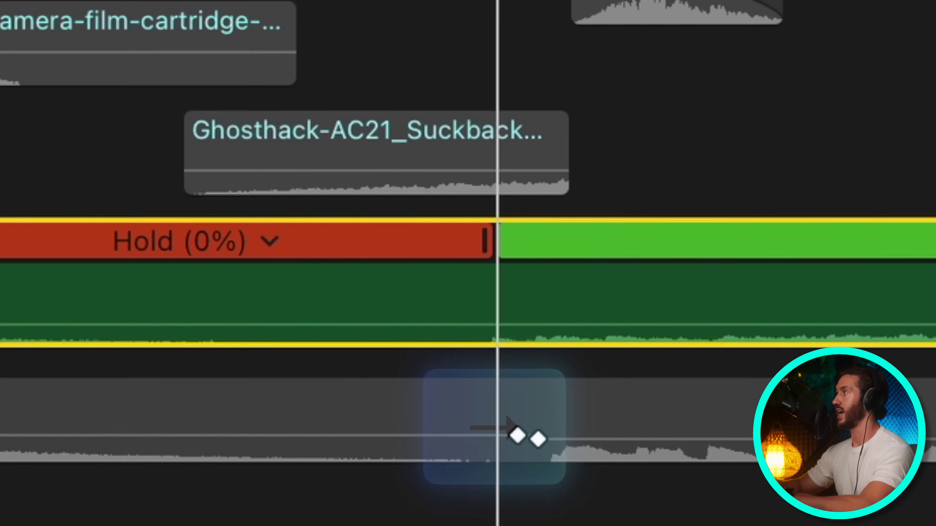
key(Right)
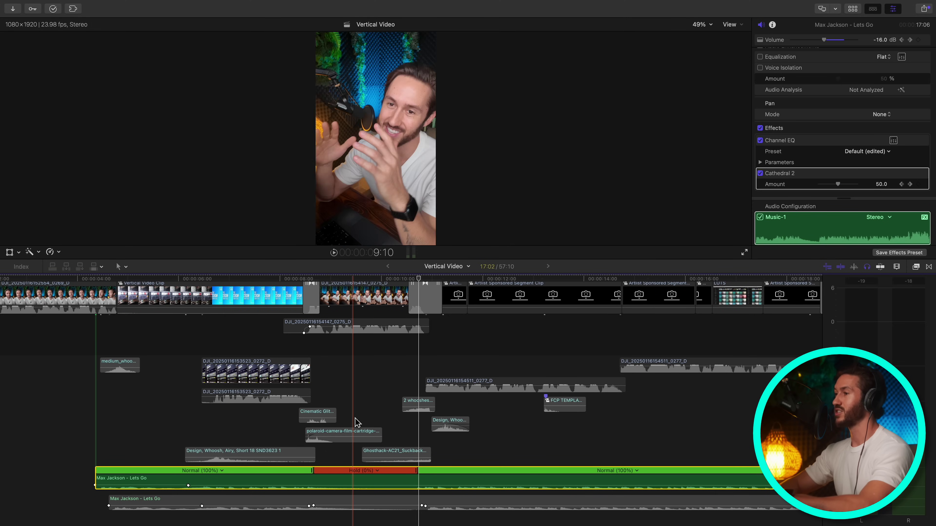
key(space)
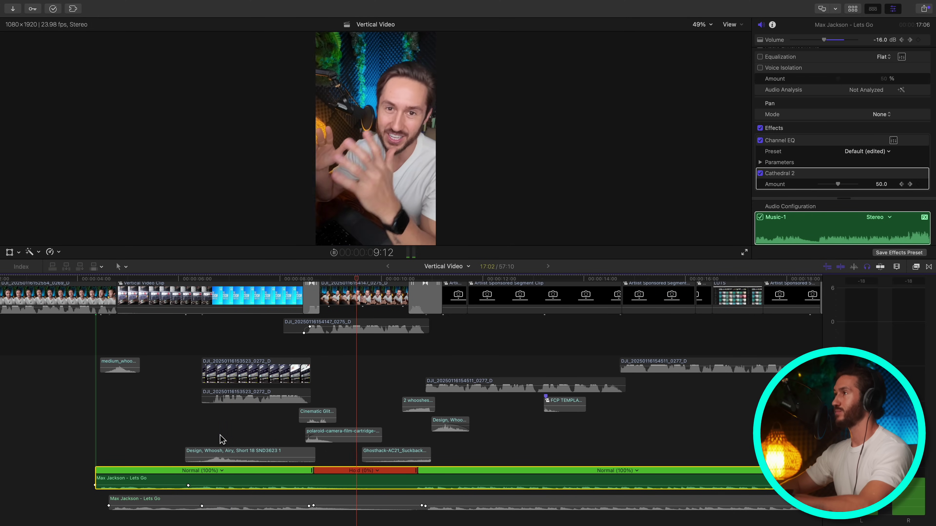
key(space)
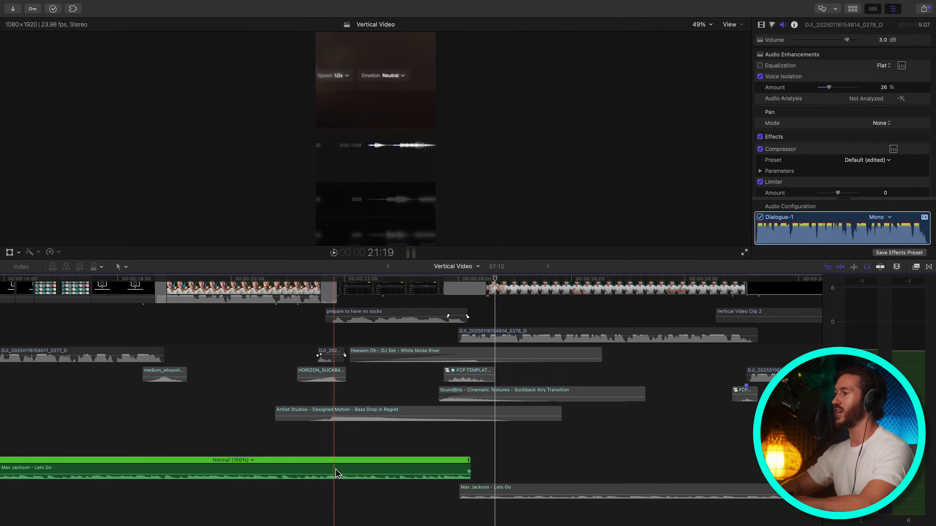
Apply the AULowpass audio effect to the Max Jackson - Lets Go clip beneath the transition near 21:17
click(336, 472)
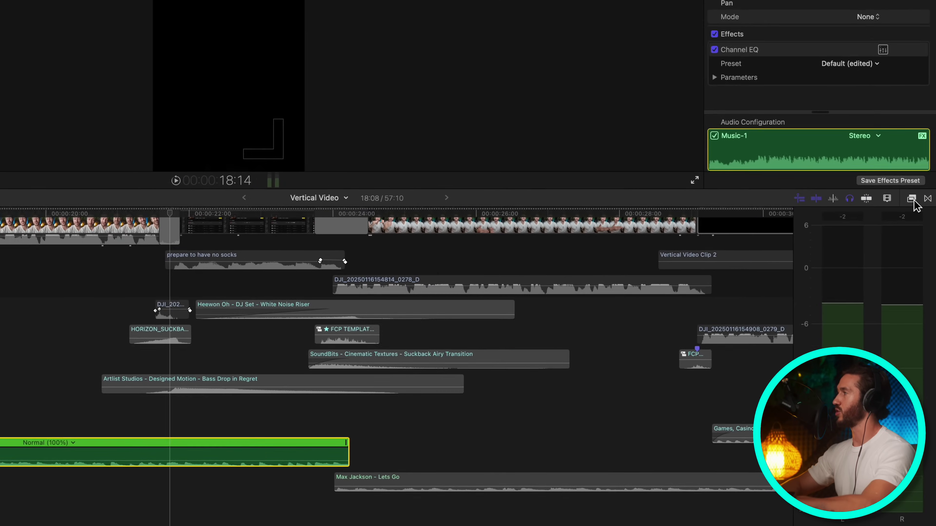
click(913, 257)
click(320, 516)
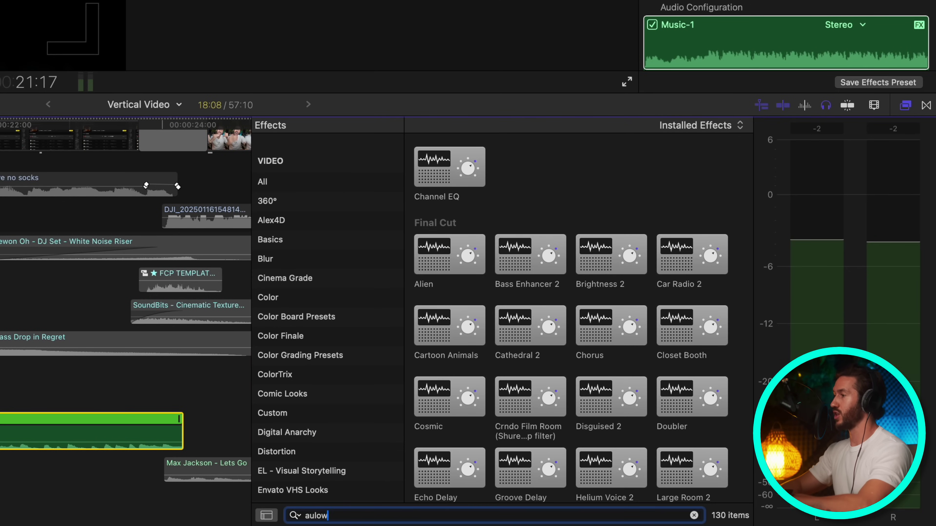
click(456, 184)
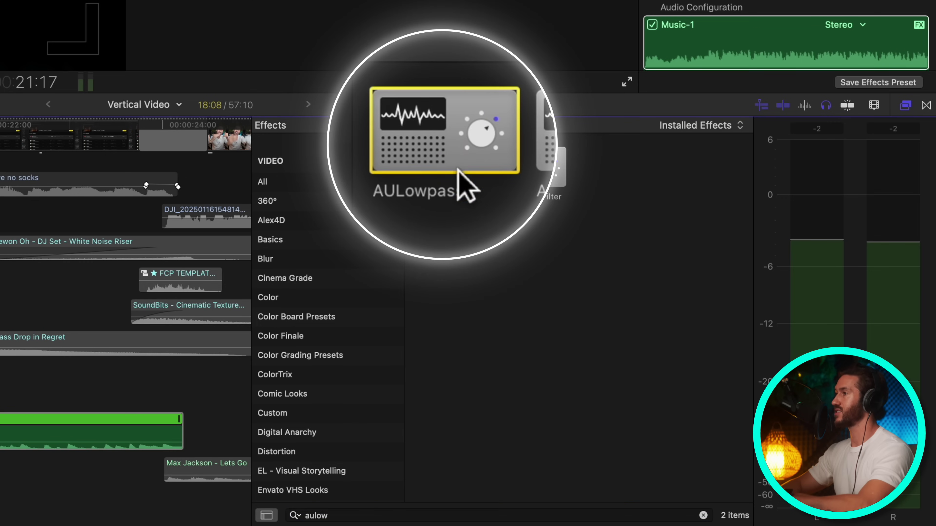
click(905, 106)
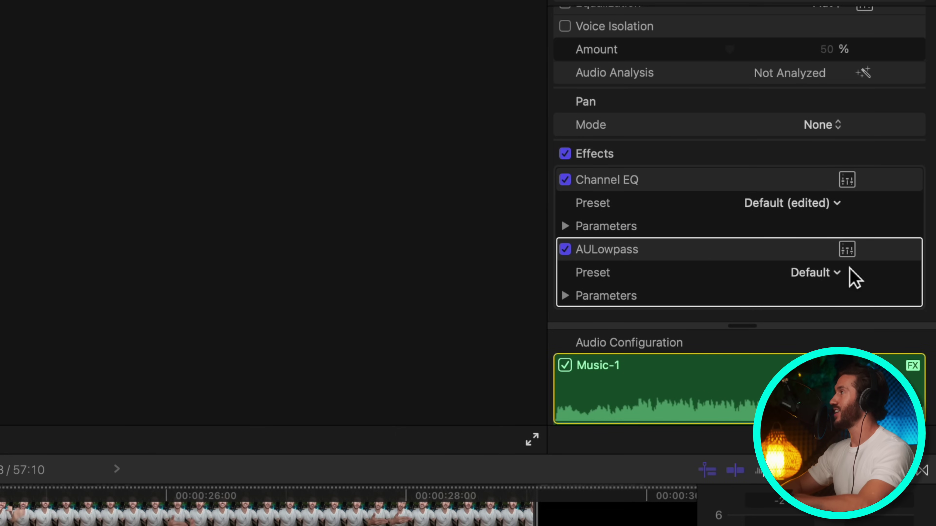
Keyframe the AULowpass cutoff frequency from 21829.5 down to 210 at the transition near 21:17 and play back the muffled music
scroll(649, 291, down, 3)
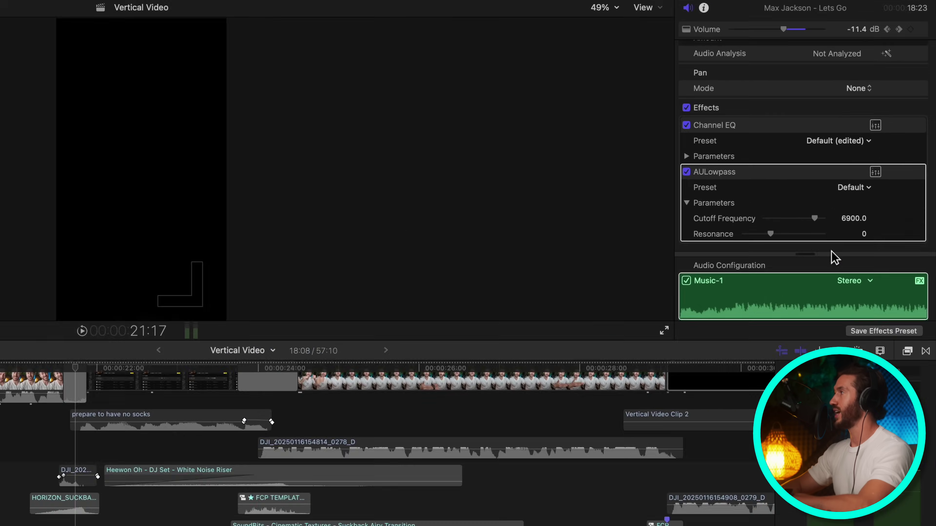
mouse_move(921, 177)
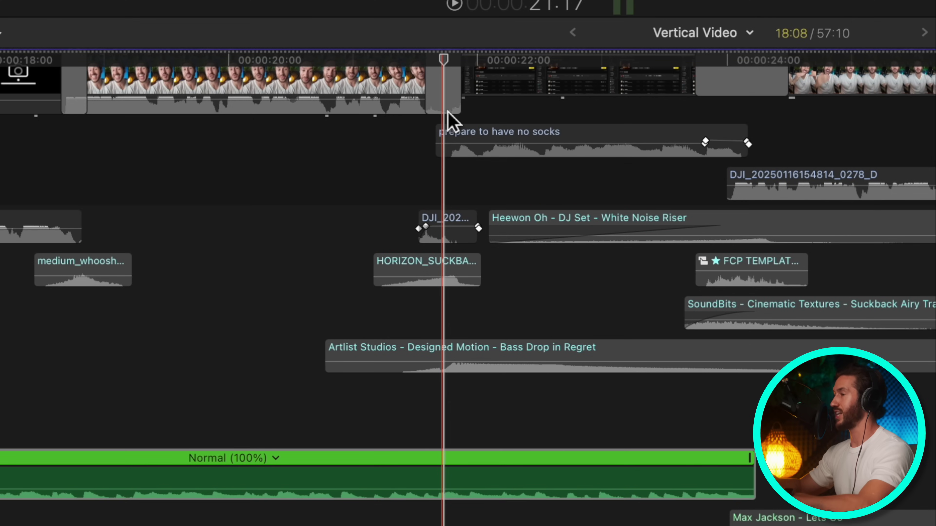
click(448, 112)
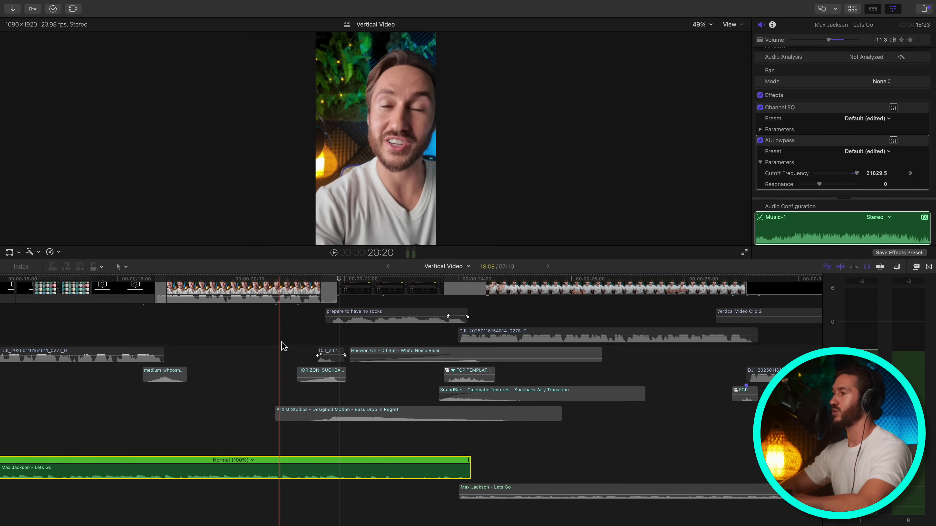
key(space)
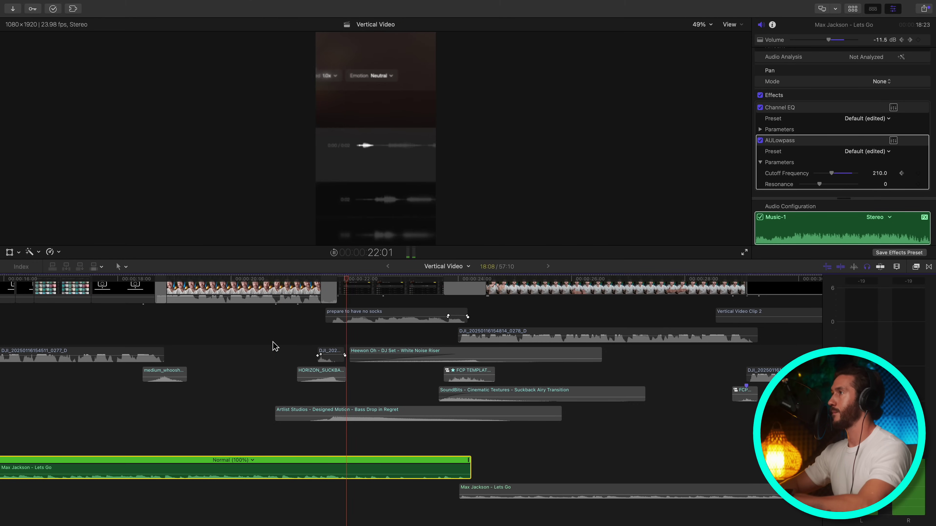
key(space)
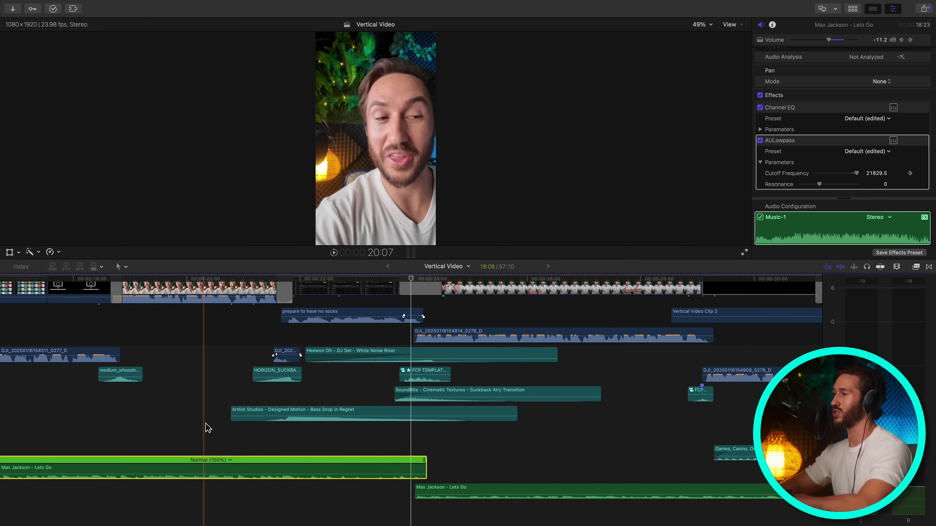
key(space)
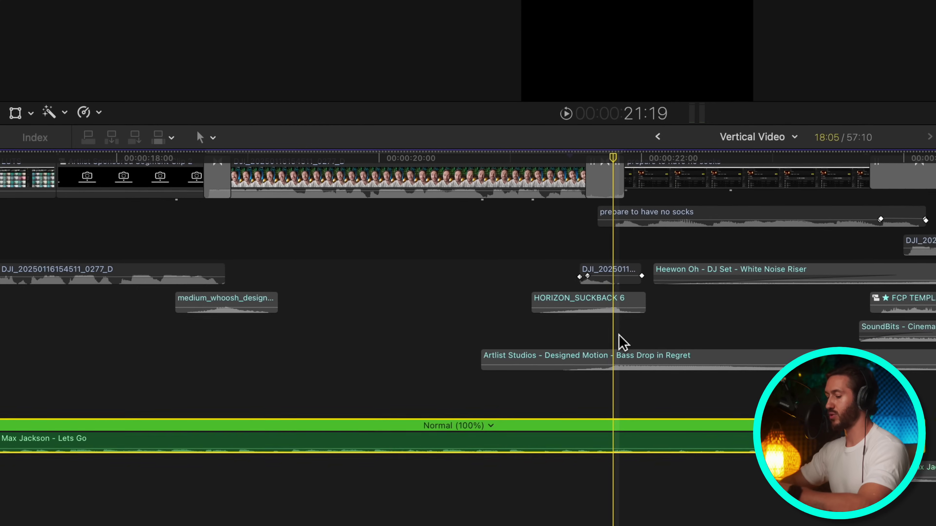
Show the music clip's audio animation, move the second AULowpass keyframe to about 22:08, and play back the slower change
key(ctrl+a)
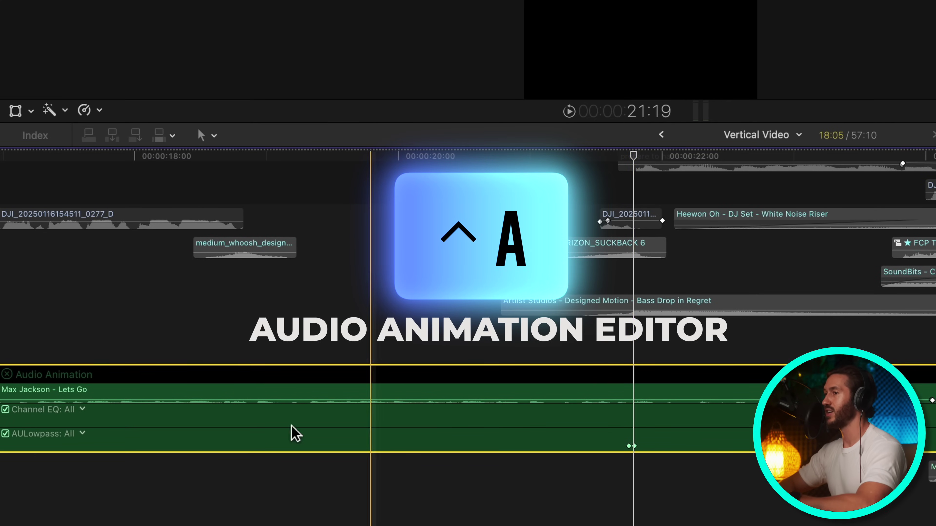
click(58, 447)
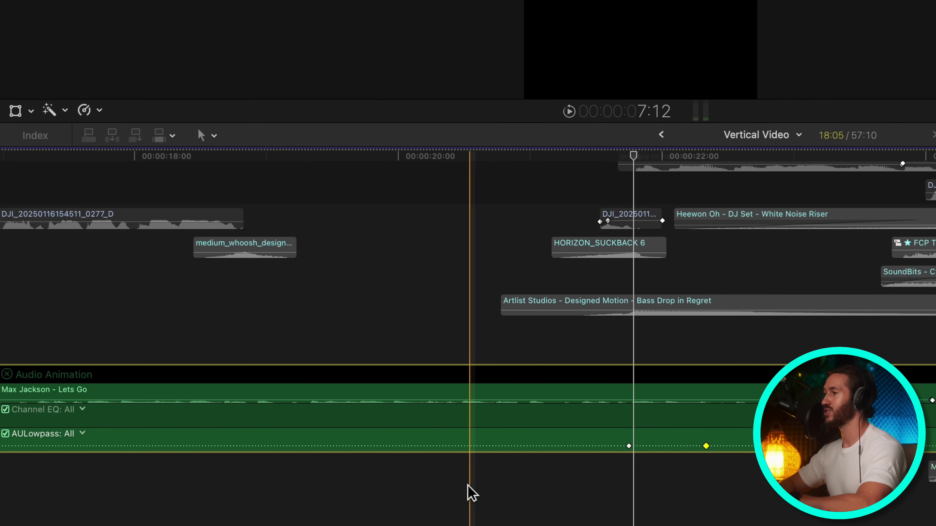
click(461, 481)
key(space)
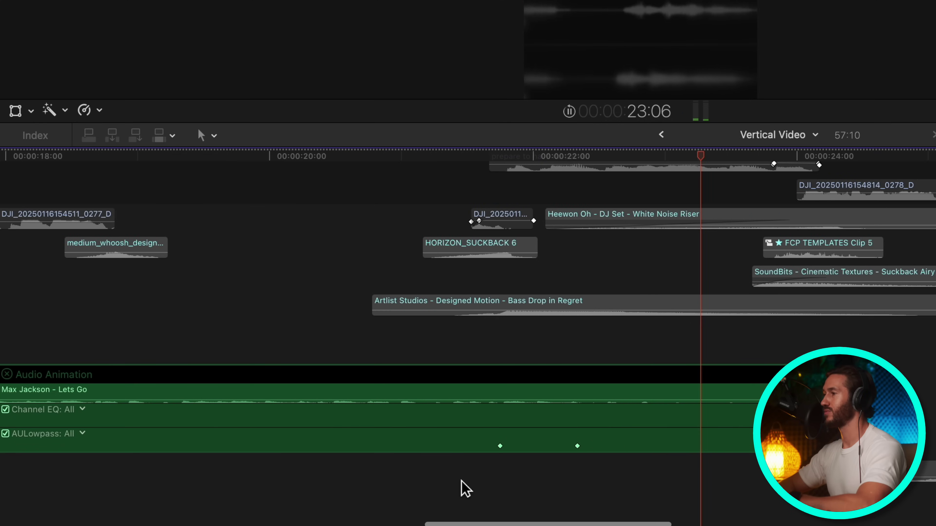
key(space)
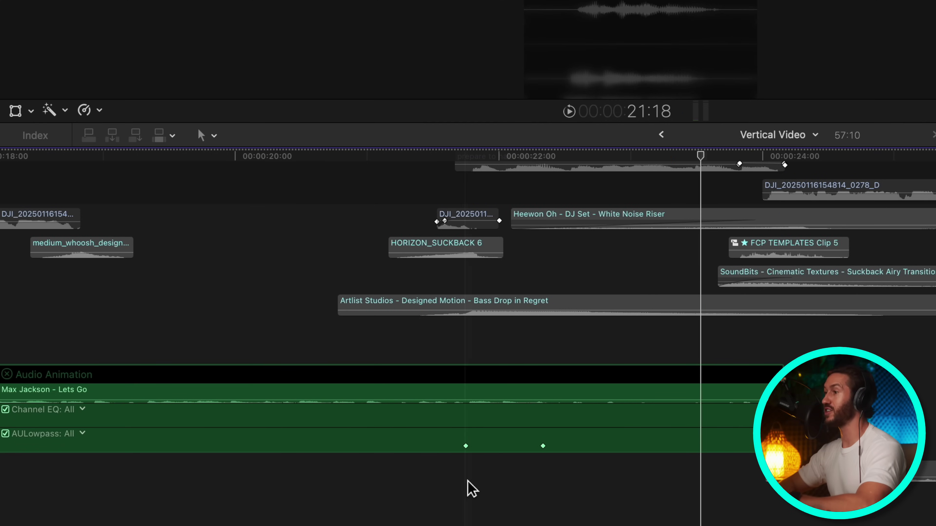
Move the first AULowpass keyframe back to about 21:08 and the second one to about 22:00
drag(466, 446, 415, 446)
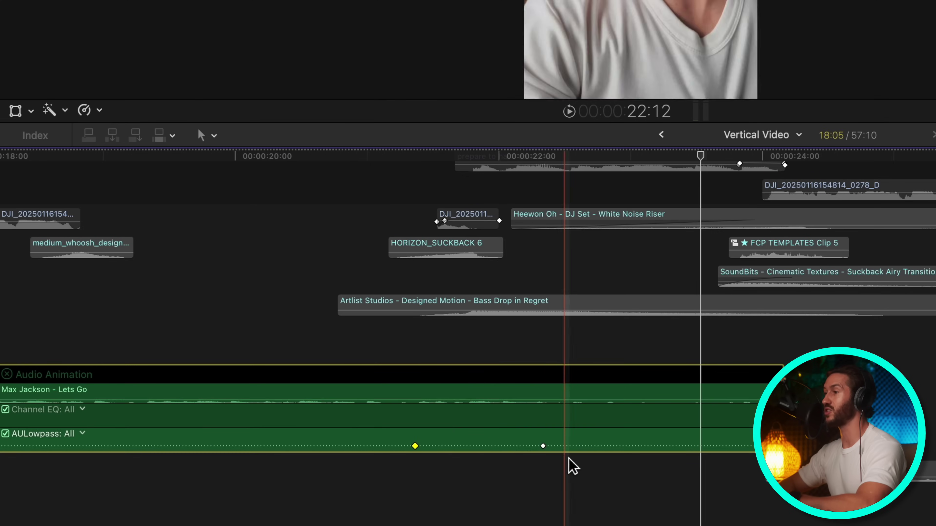
drag(543, 446, 504, 447)
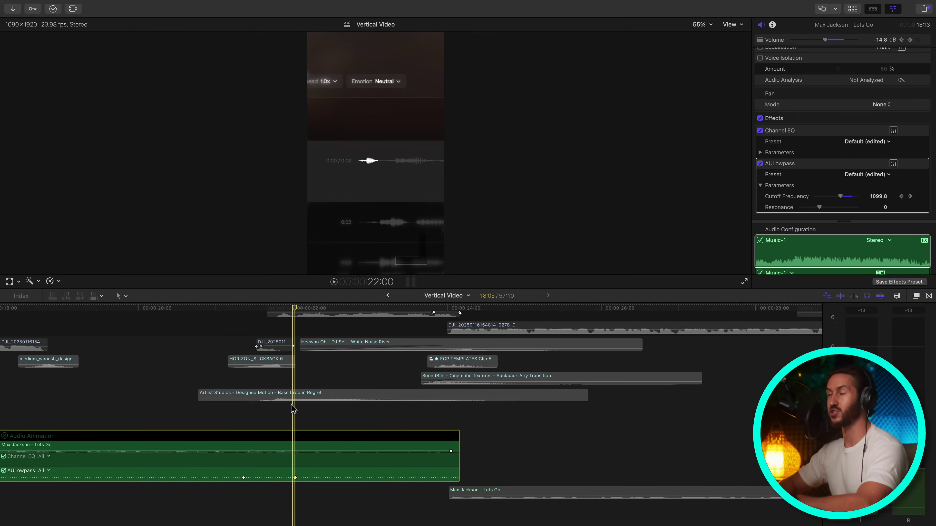
click(230, 481)
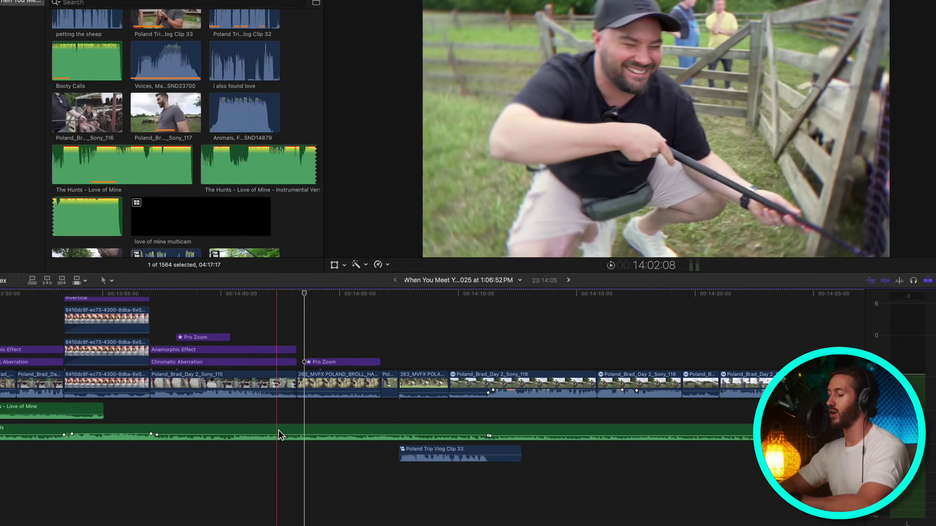
Select a range of the green music clip beneath the 263_MVFX POLAND_BROLL clip and set its volume to -3.2 dB
key(r)
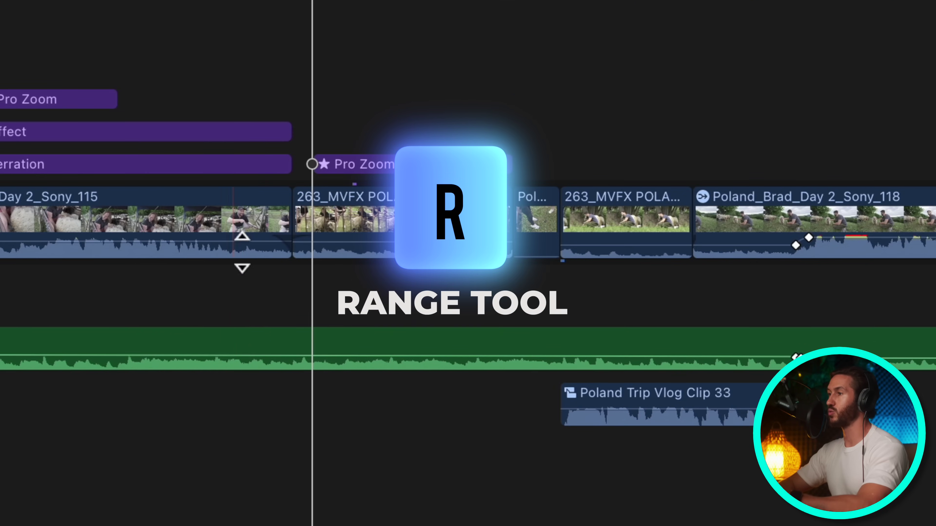
drag(218, 343, 560, 350)
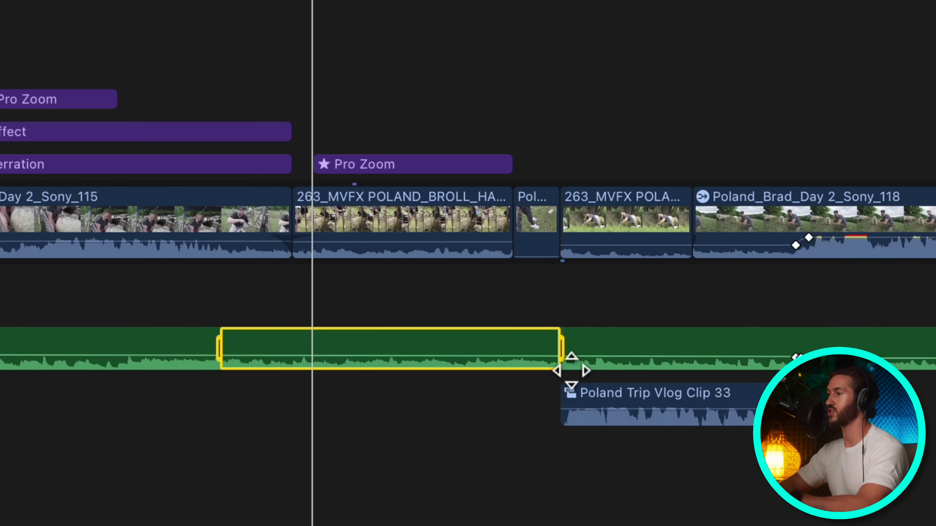
drag(571, 356, 585, 356)
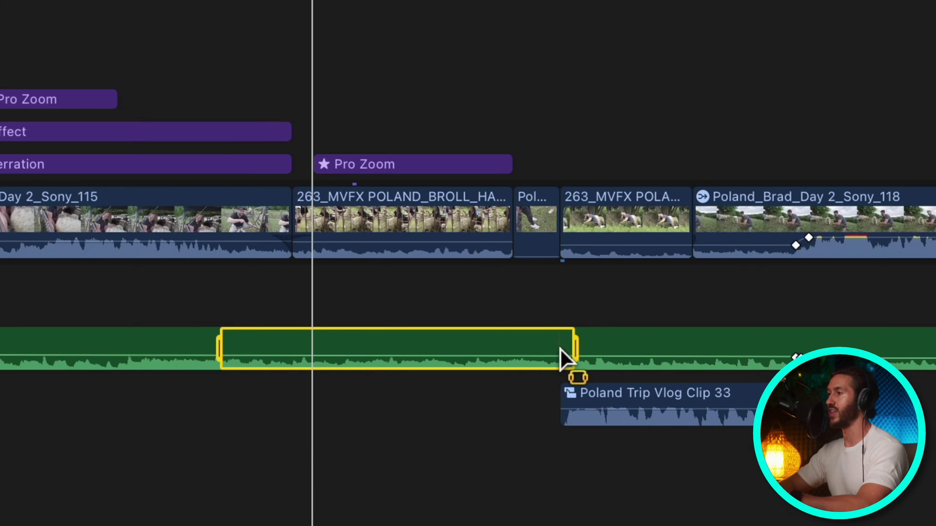
mouse_move(443, 365)
mouse_down()
mouse_move(436, 354)
mouse_move(438, 363)
mouse_up()
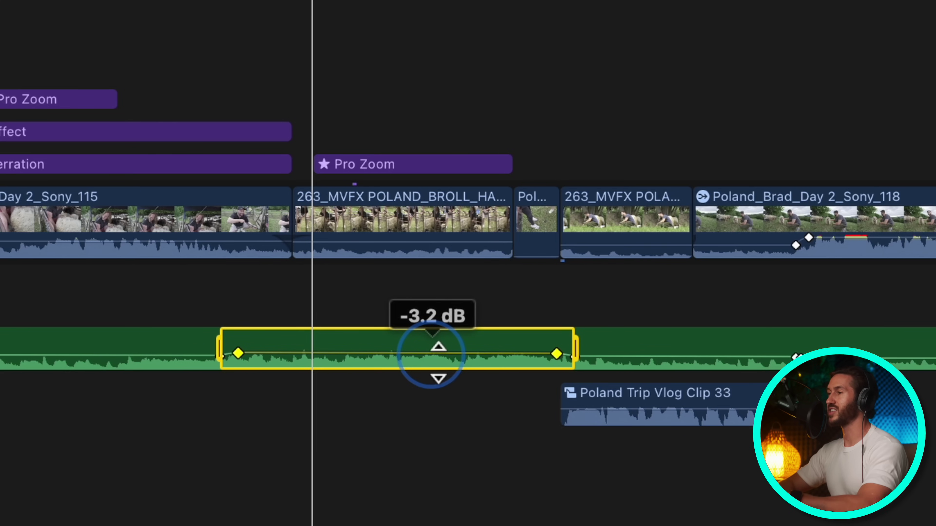
Play back the raised music range and move its second volume keyframe to about 18:22.55 for a more gradual rise
click(299, 477)
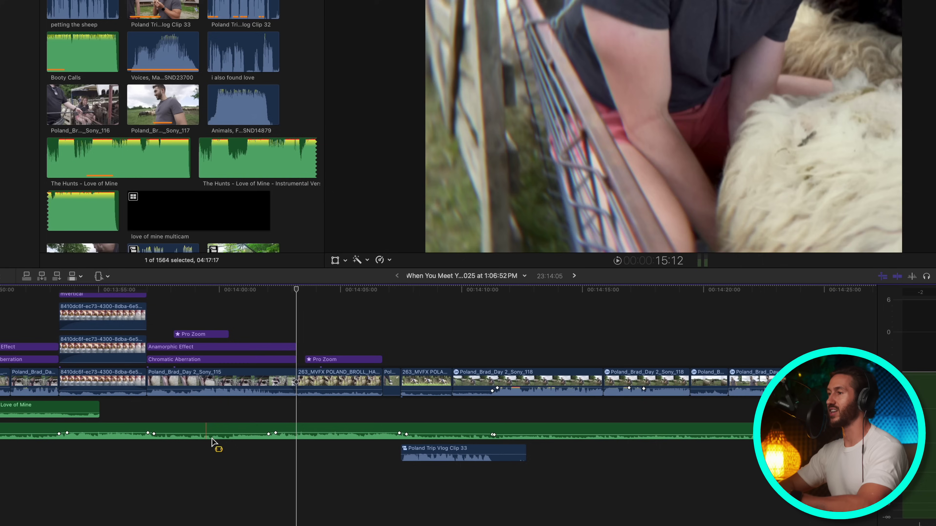
key(space)
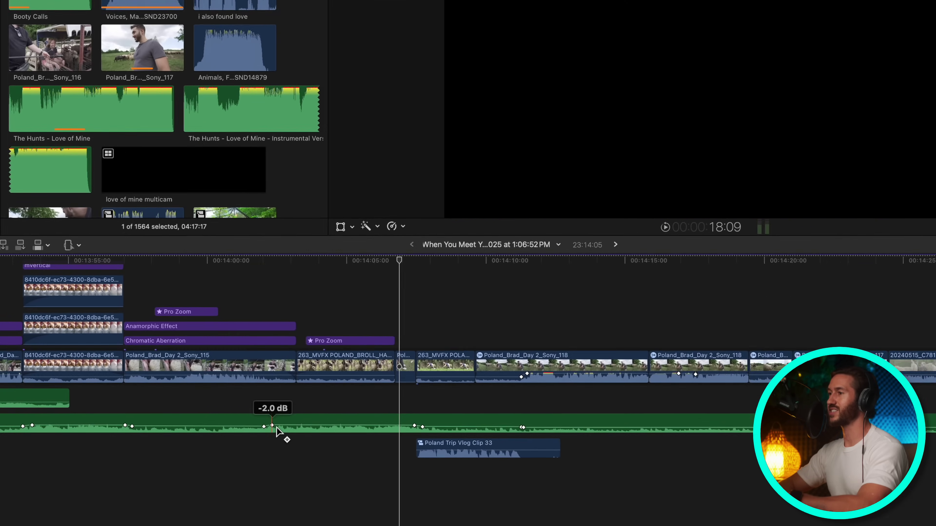
drag(273, 426, 288, 427)
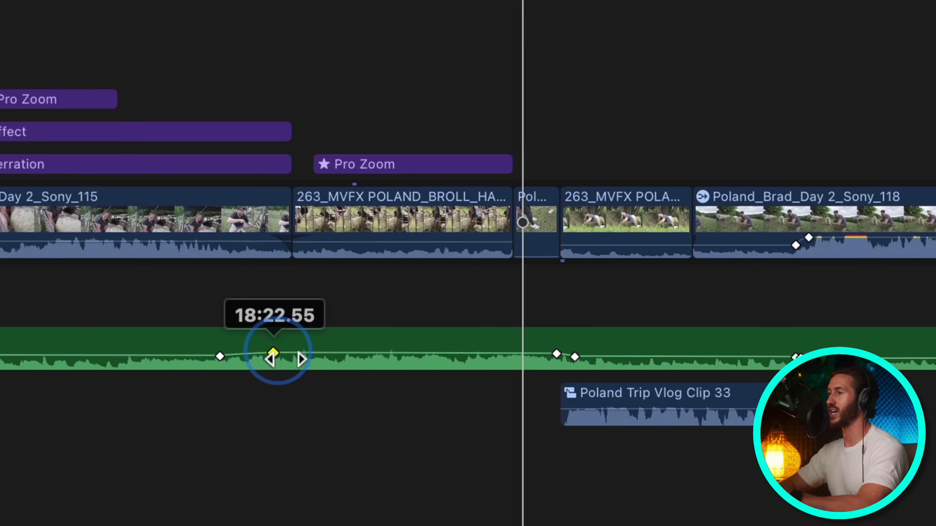
click(349, 356)
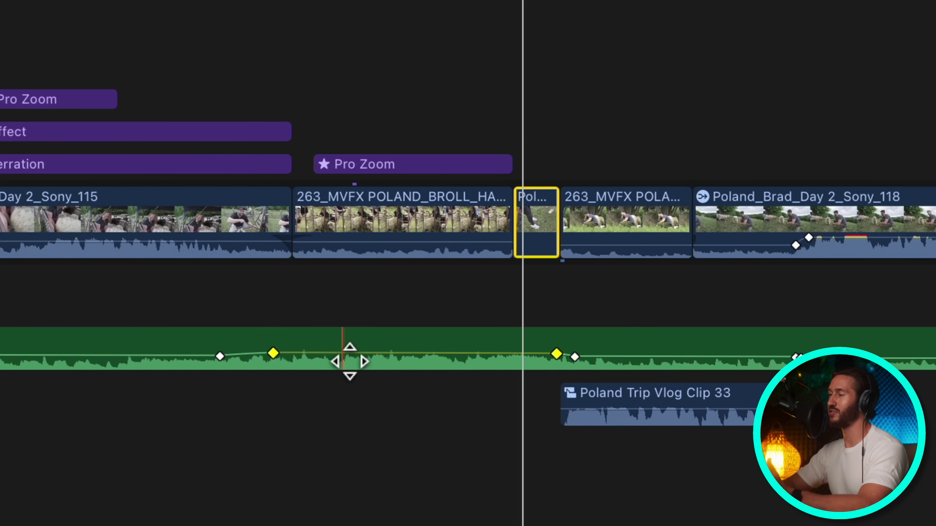
drag(350, 361, 292, 424)
click(387, 475)
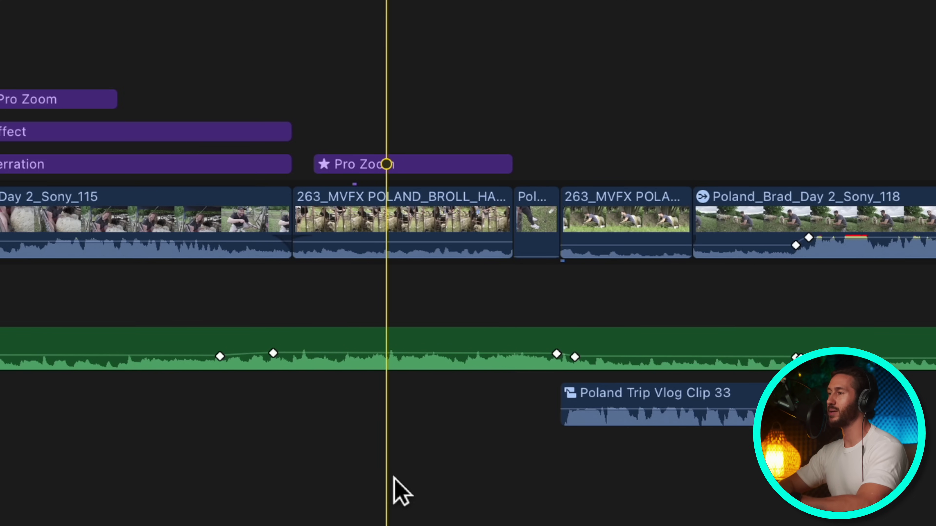
Select the music range around the four volume keyframes beneath the 263_MVFX POLAND_BROLL clip and delete those keyframes
key(r)
drag(605, 354, 171, 351)
right_click(277, 353)
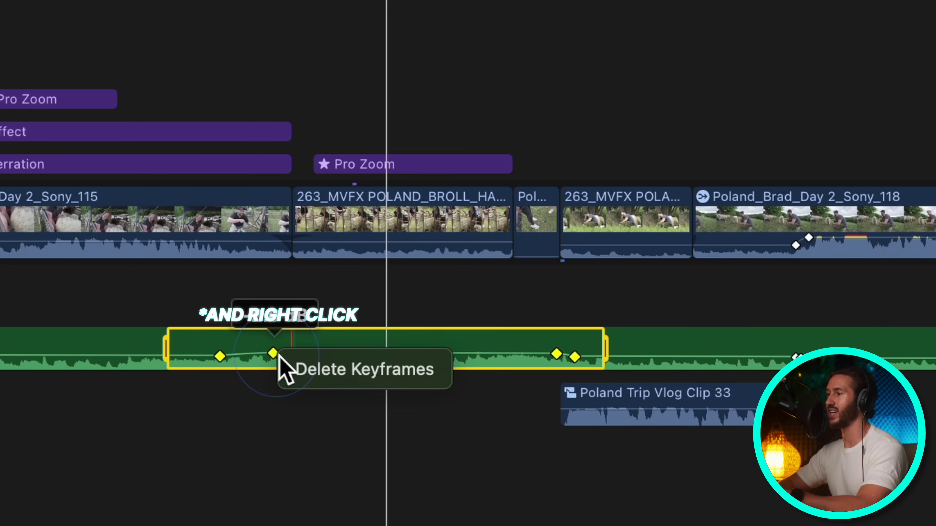
click(312, 372)
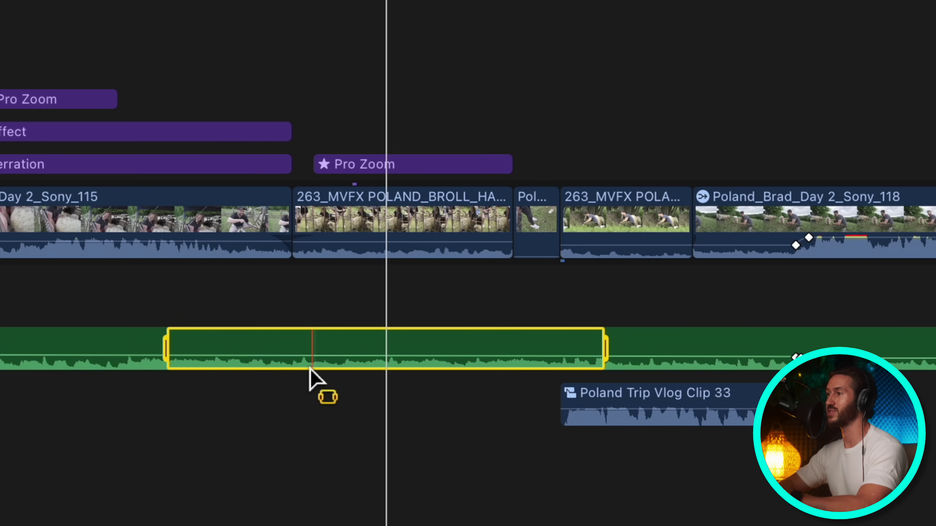
click(204, 469)
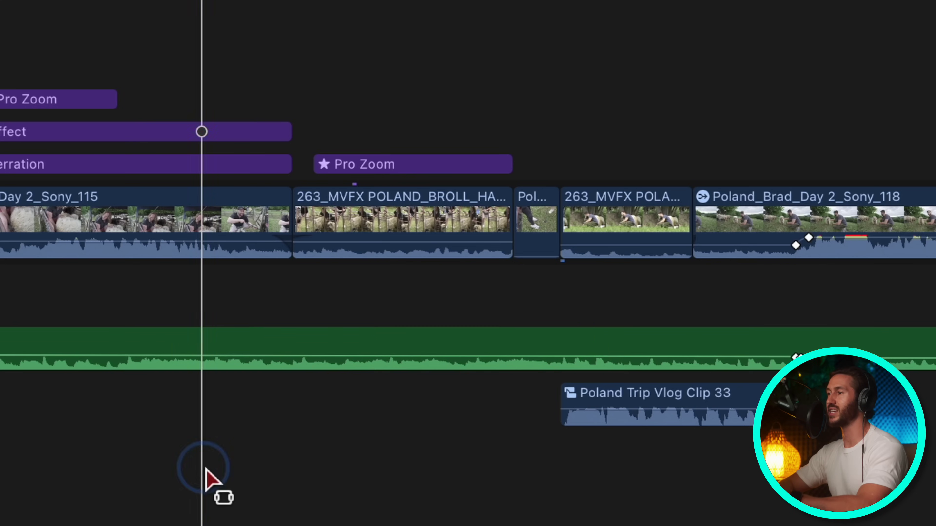
Select a range of the music clip beneath the 263_MVFX POLAND_BROLL clip and raise its volume in 1 dB increments
drag(204, 342, 586, 343)
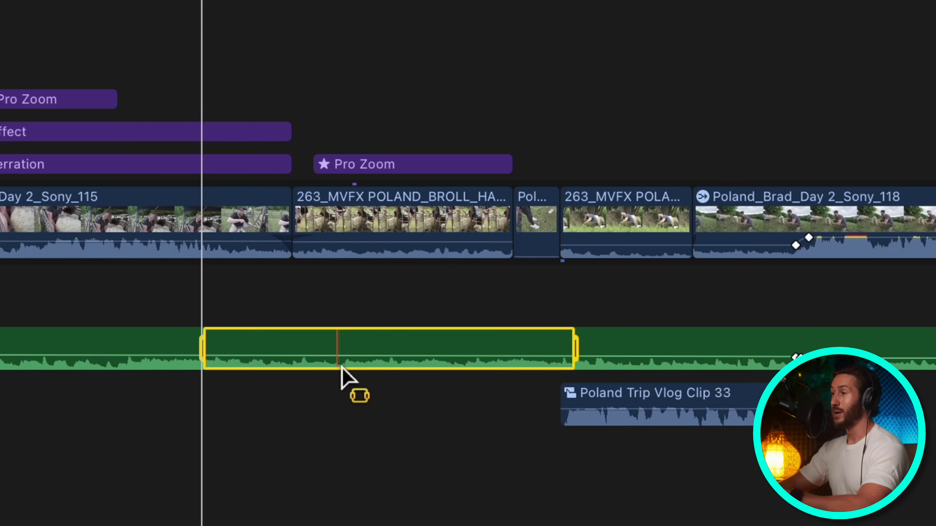
key(ctrl+equal)
key(ctrl+equal)
key(ctrl+equal)
key(ctrl+equal)
key(ctrl+equal)
key(ctrl+equal)
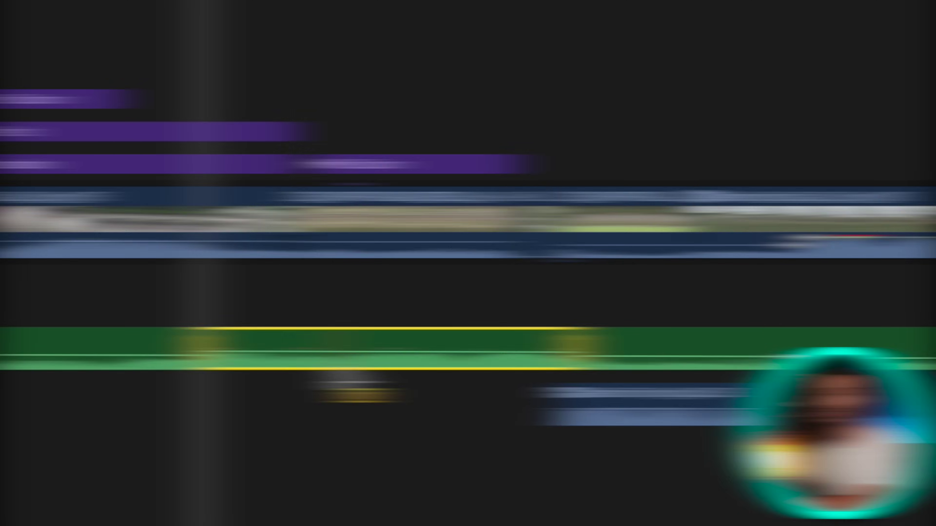
Open the Command Editor, view the command set options, and search the commands for "volume"
click(364, 239)
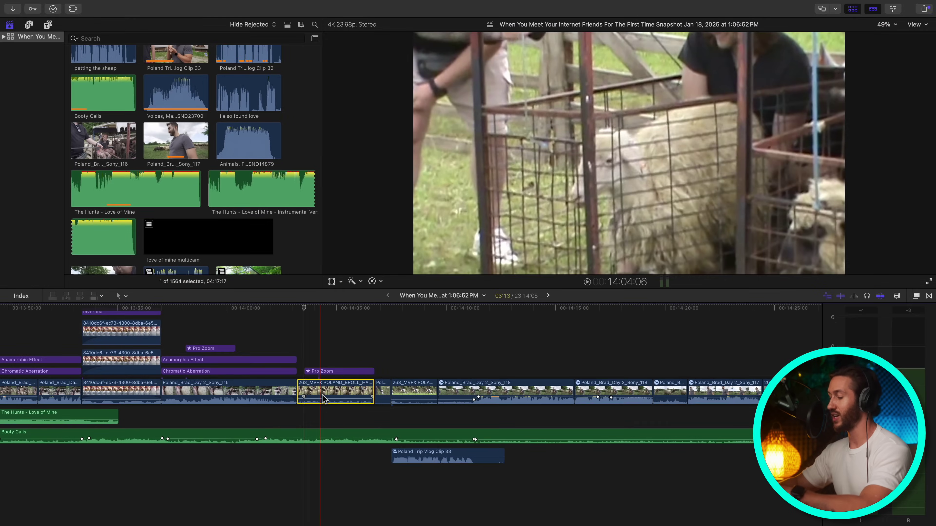
key(alt+super+k)
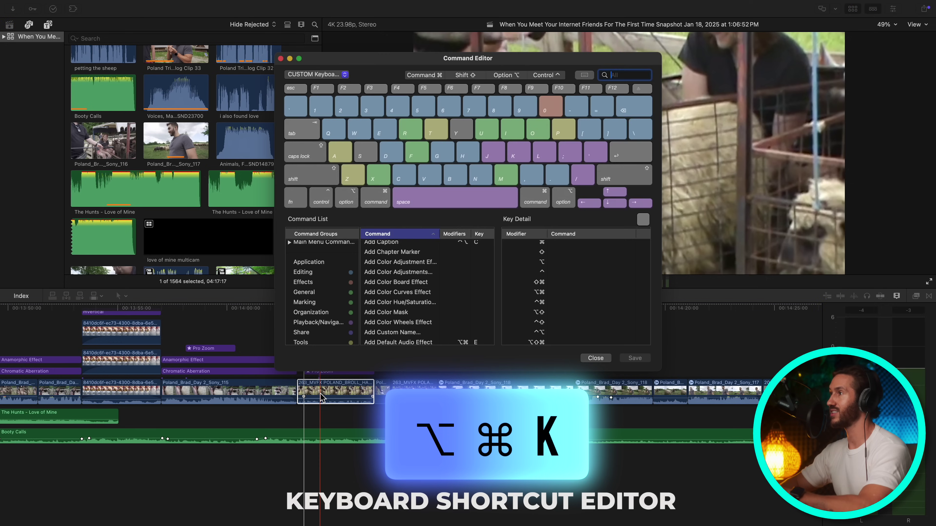
drag(428, 68, 389, 127)
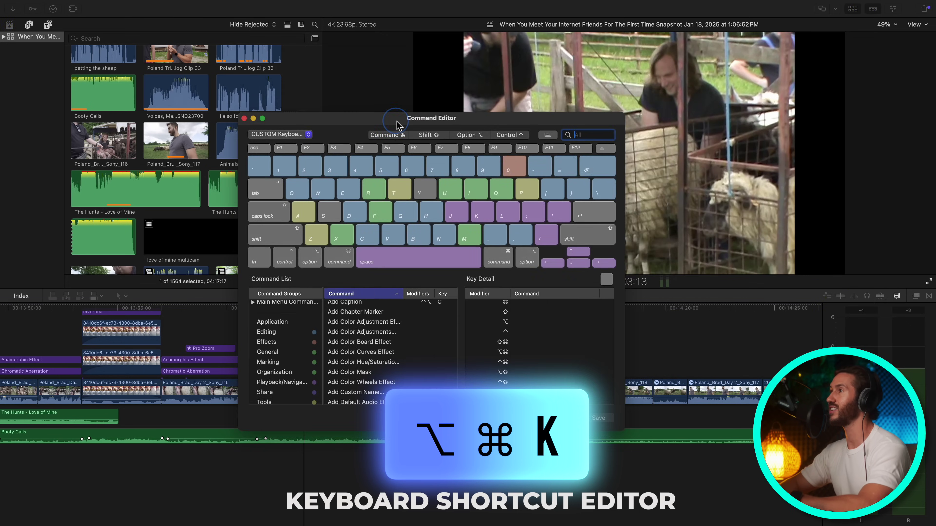
click(292, 135)
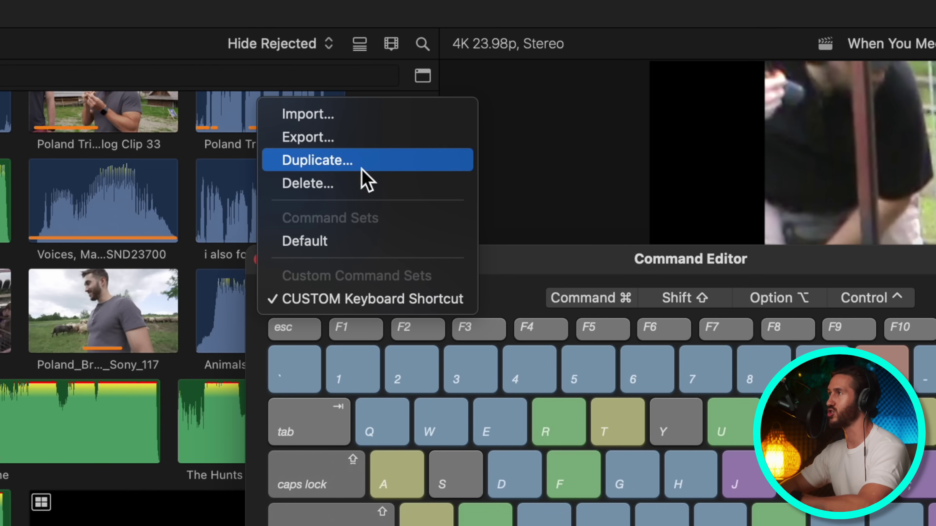
click(644, 278)
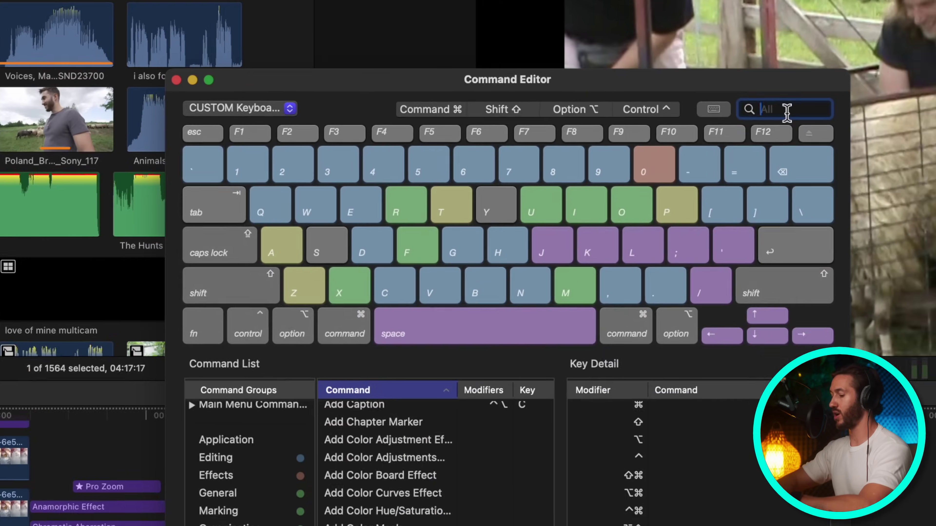
text(volume)
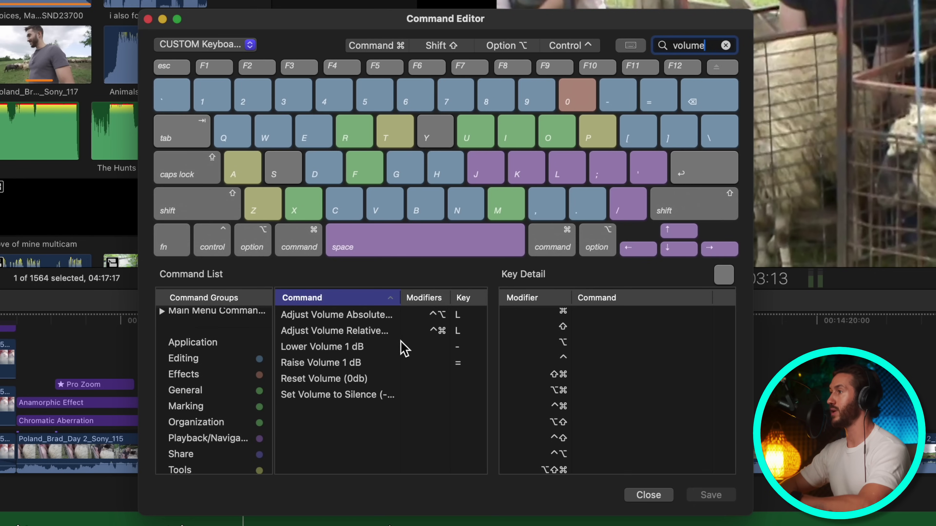
Check the Raise Volume 1 dB and Lower Volume 1 dB commands and try to assign Control-minus to Lower Volume 1 dB
click(339, 348)
click(345, 369)
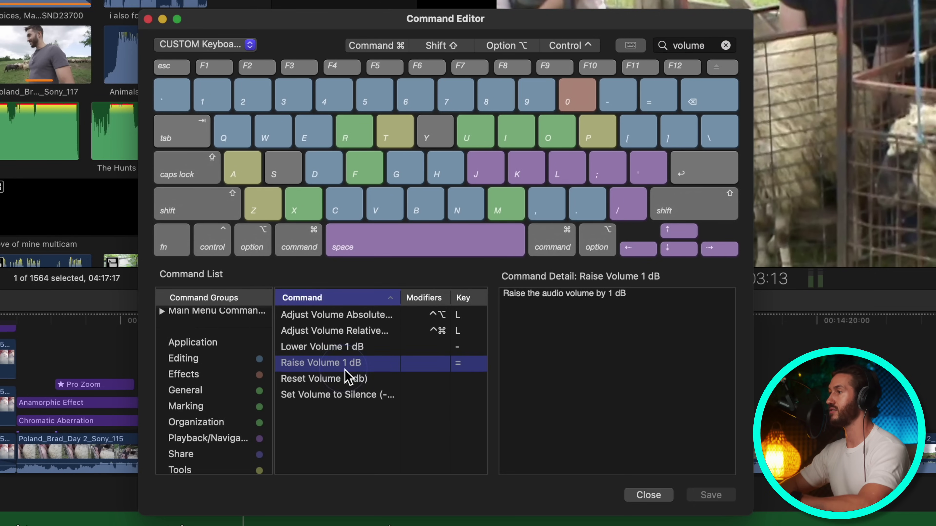
click(350, 351)
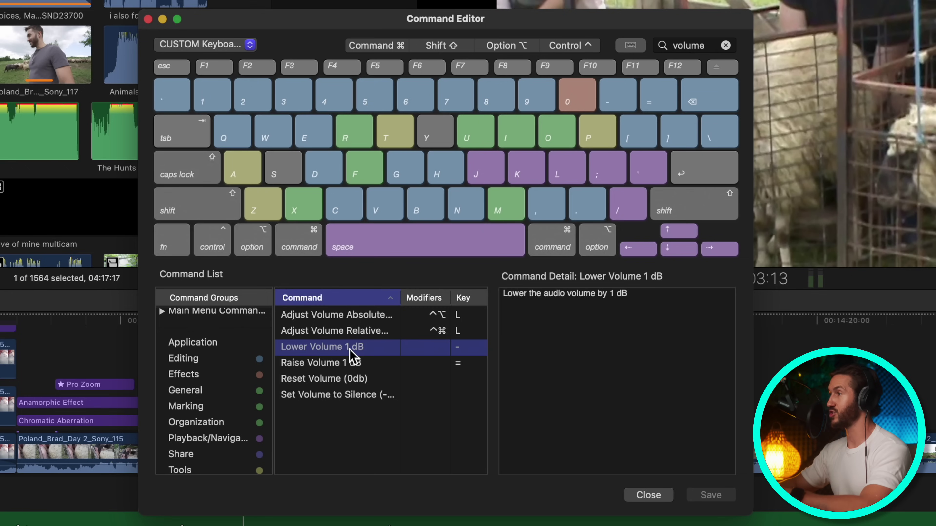
key(ctrl)
key(ctrl+minus)
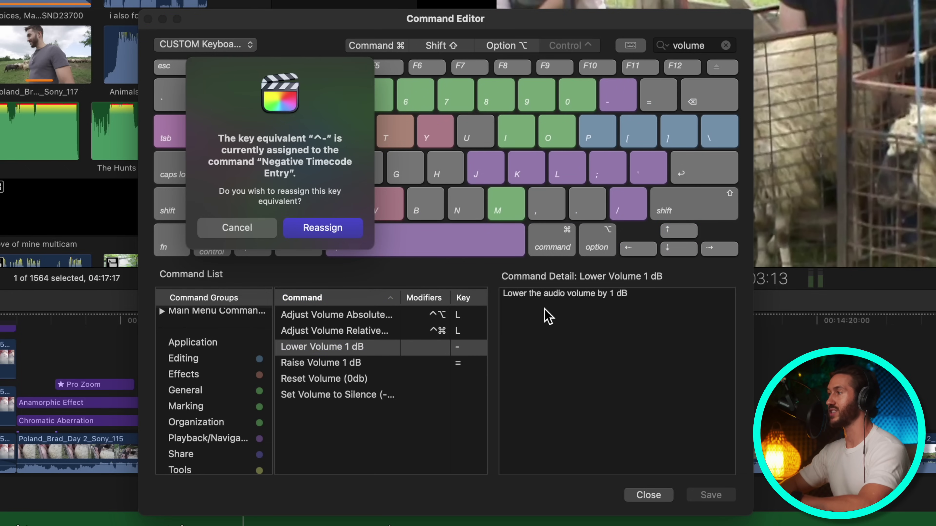
click(246, 231)
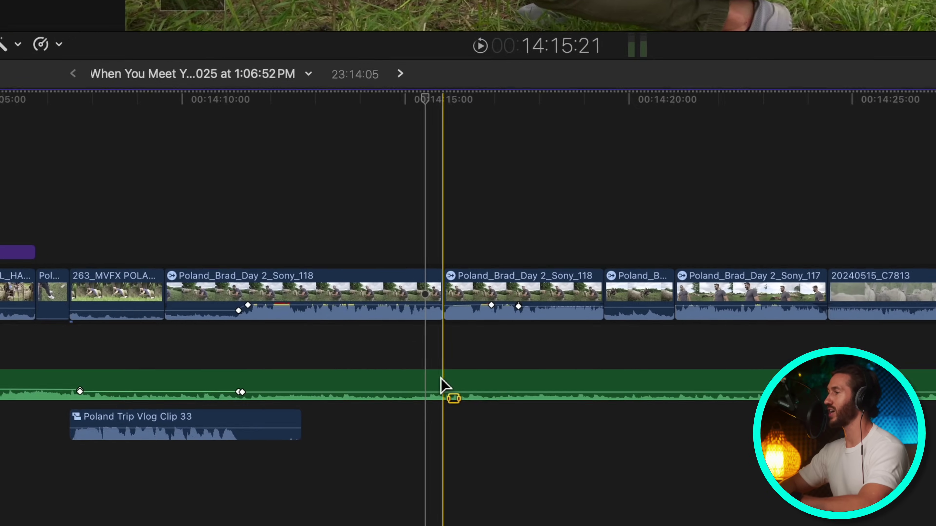
drag(444, 379, 603, 377)
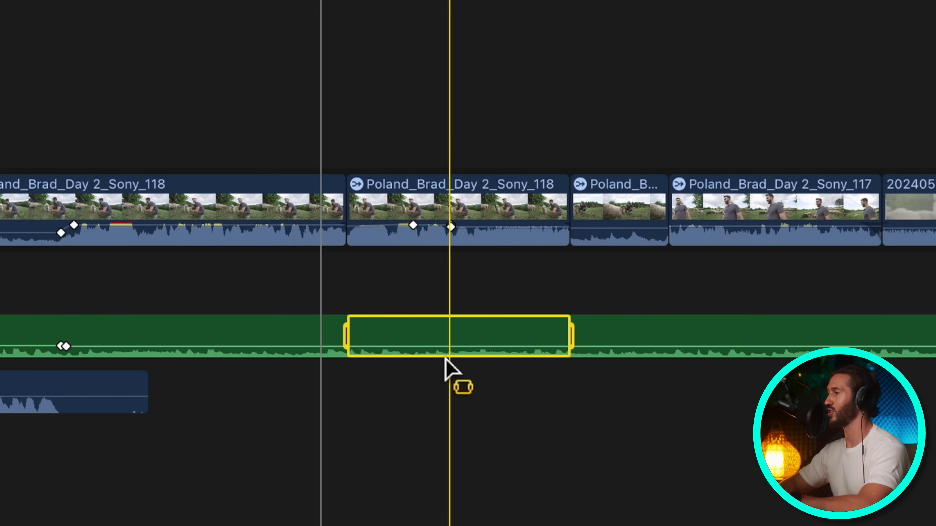
drag(445, 359, 447, 363)
click(380, 429)
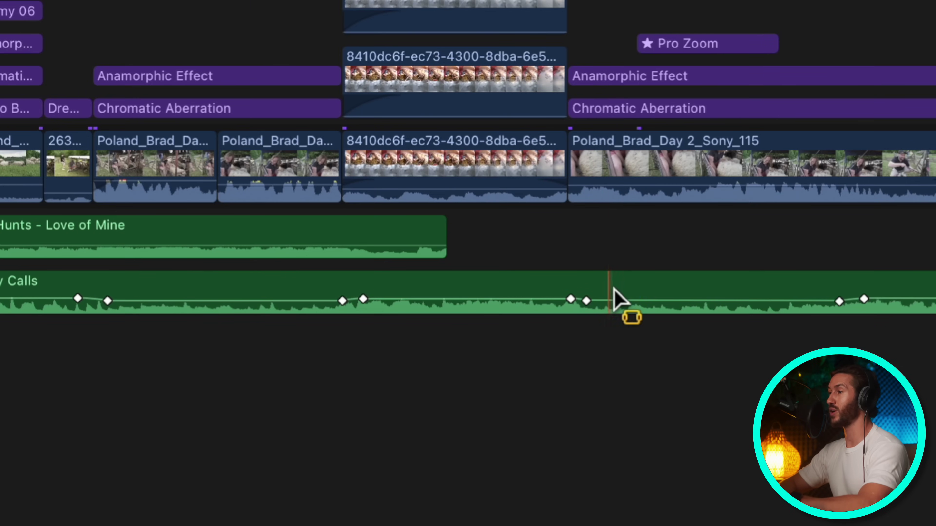
Copy the four Booty Calls volume keyframes around the 8410dc6f clip and paste them at the start of the second Poland_Brad_Day 2_Sony_118 clip
drag(611, 303, 305, 320)
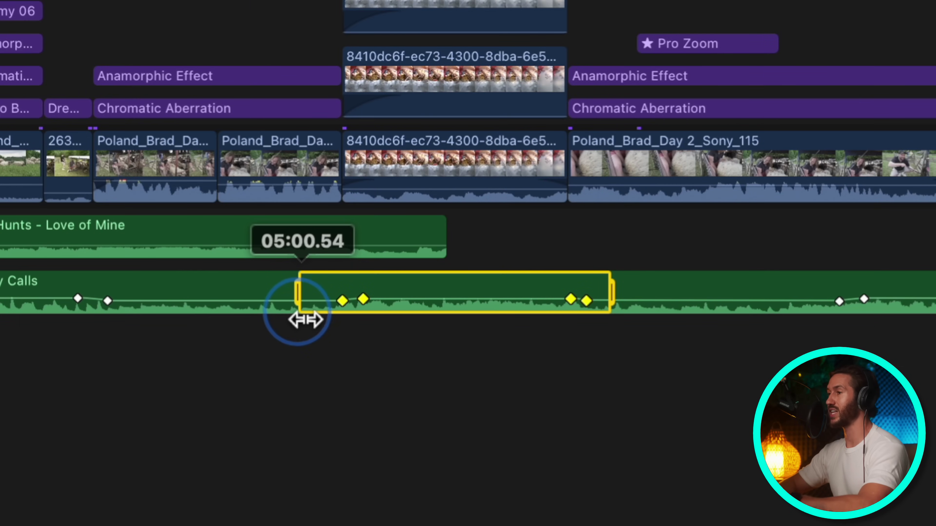
key(shift+alt+c)
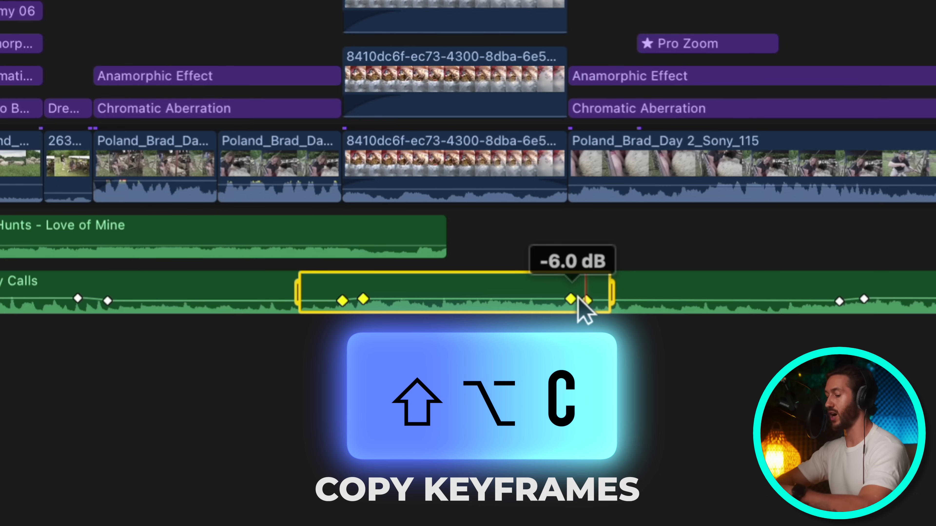
scroll(586, 310, right, 5)
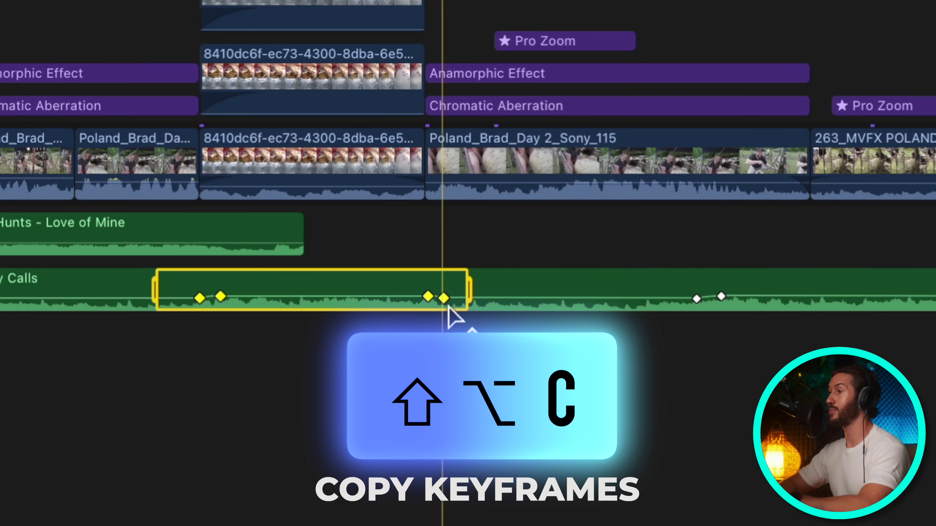
scroll(448, 310, right, 15)
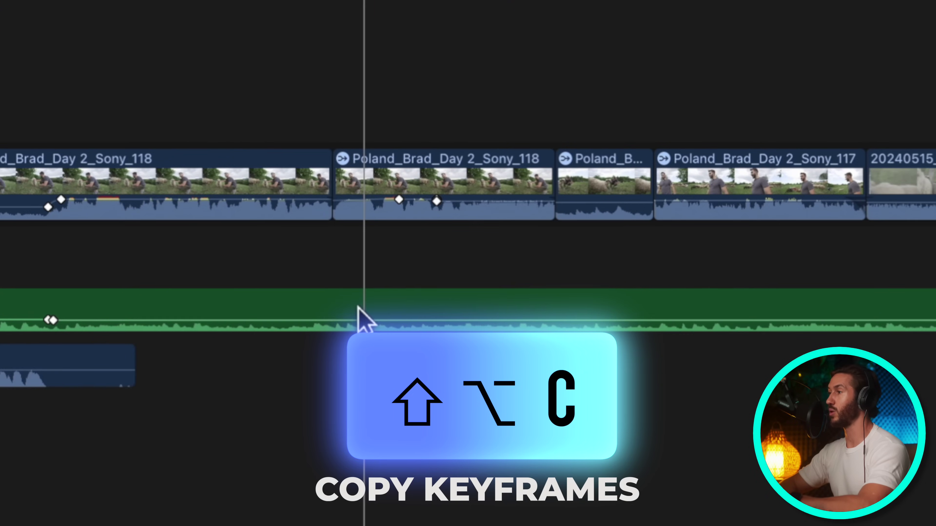
click(343, 311)
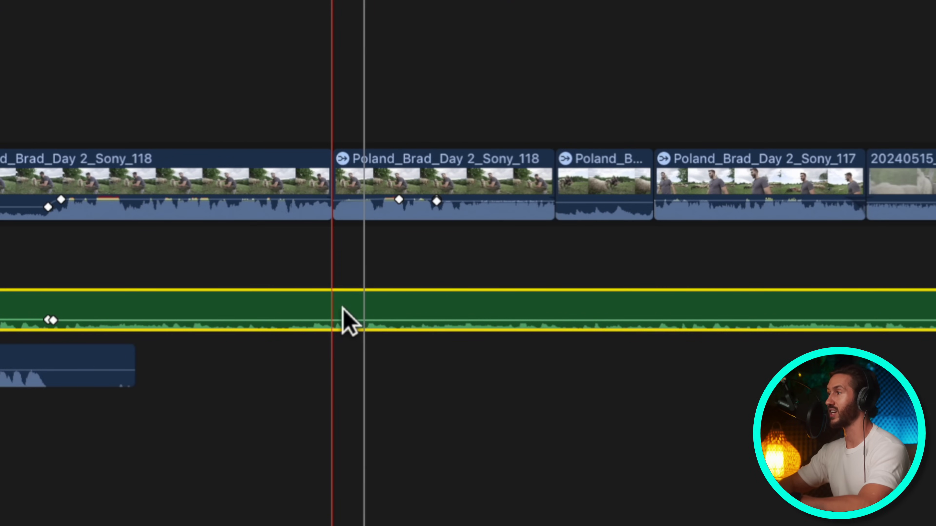
click(331, 93)
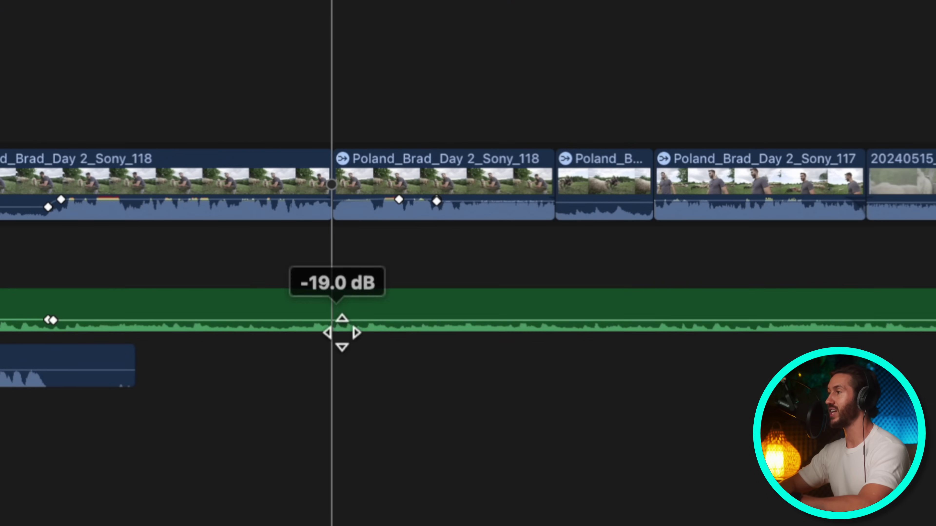
click(342, 321)
key(shift+alt+v)
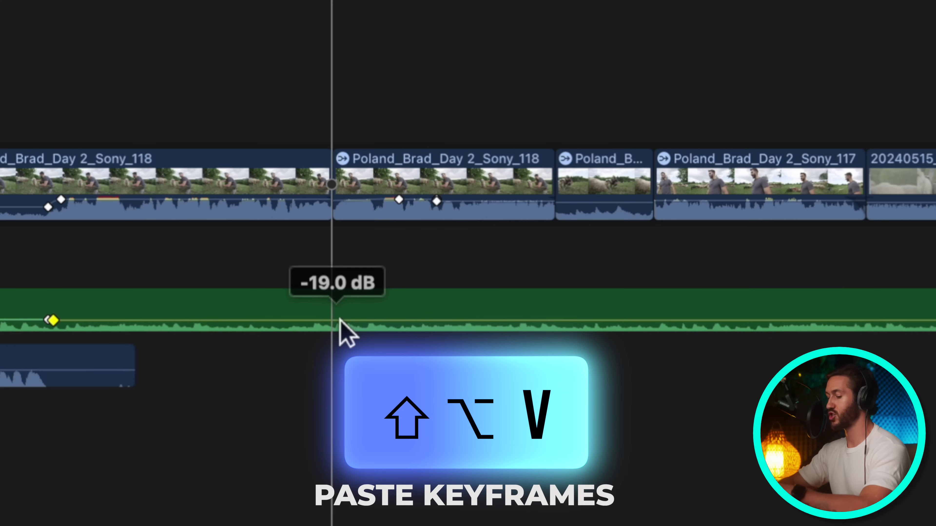
key(shift+alt+v)
click(403, 380)
click(283, 303)
click(356, 395)
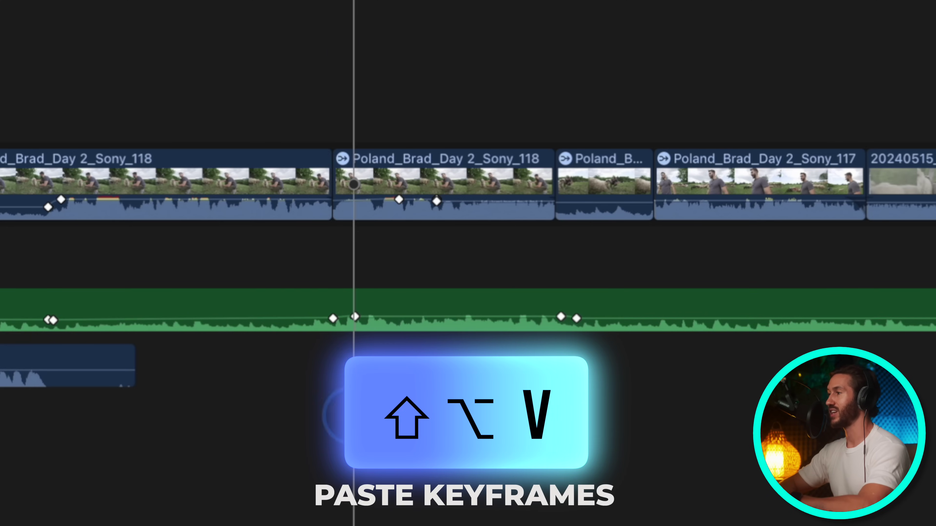
Select the range around the four pasted volume keyframes and shift them together slightly earlier on the music clip
drag(282, 319, 633, 316)
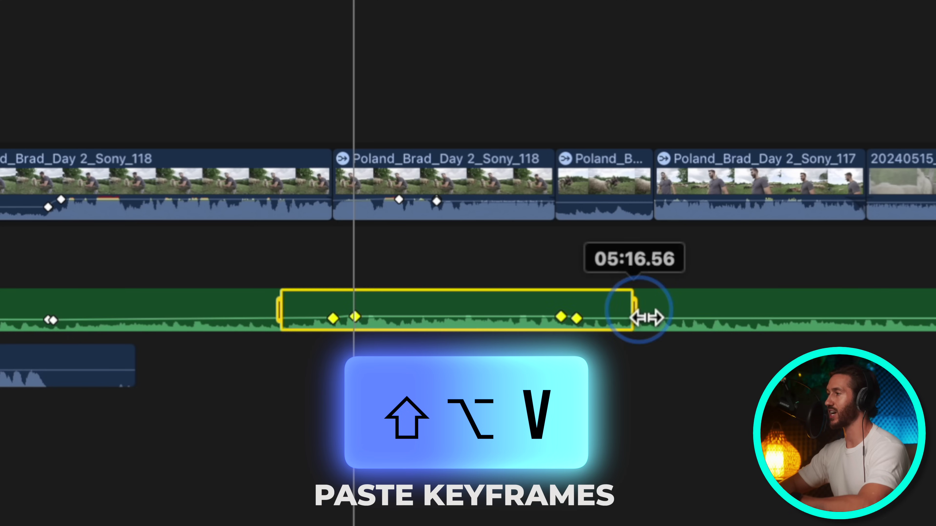
click(564, 318)
drag(567, 319, 560, 328)
click(460, 390)
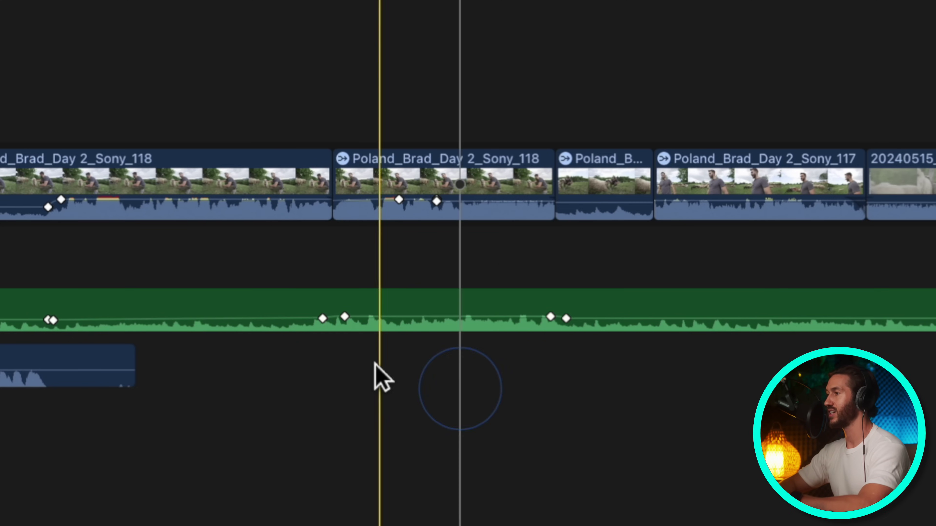
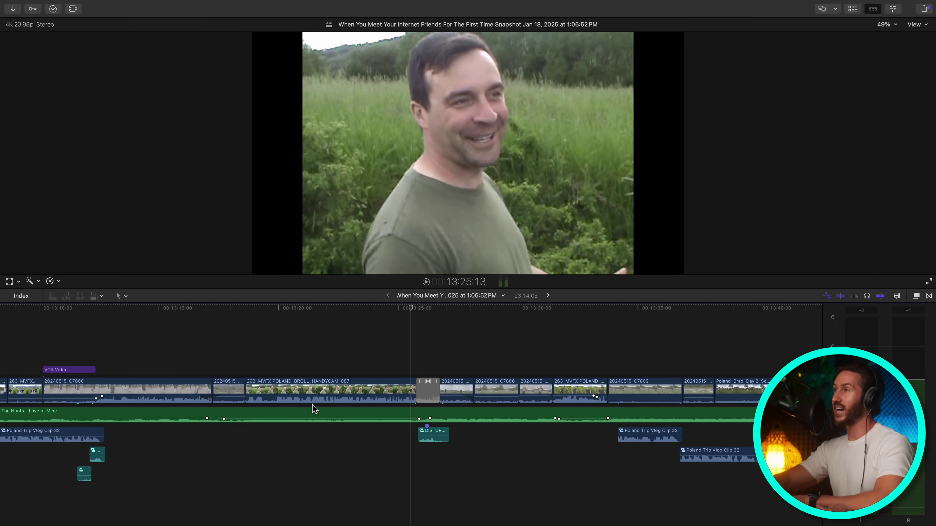
Create a multicam clip named Example from The Hunts - Love of Mine and its Instrumental Version, using audio for synchronization
key(ctrl+super+1)
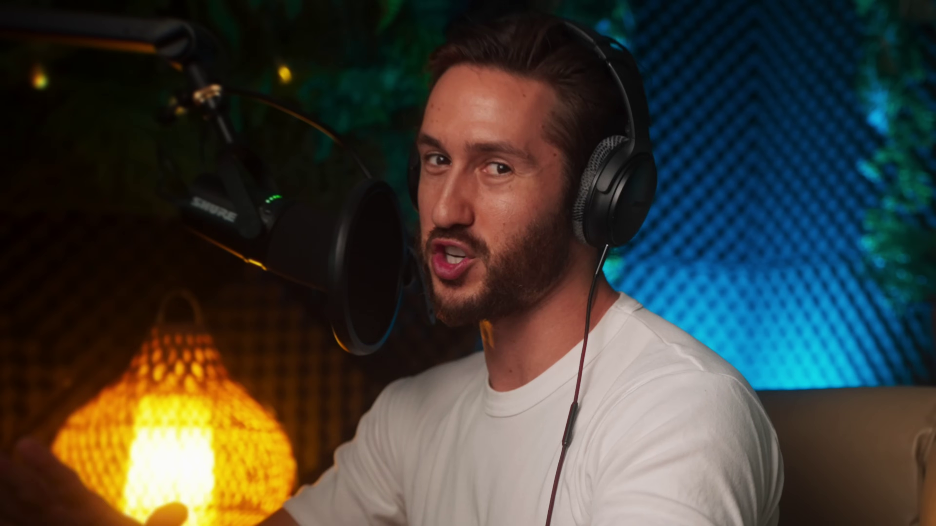
click(399, 223)
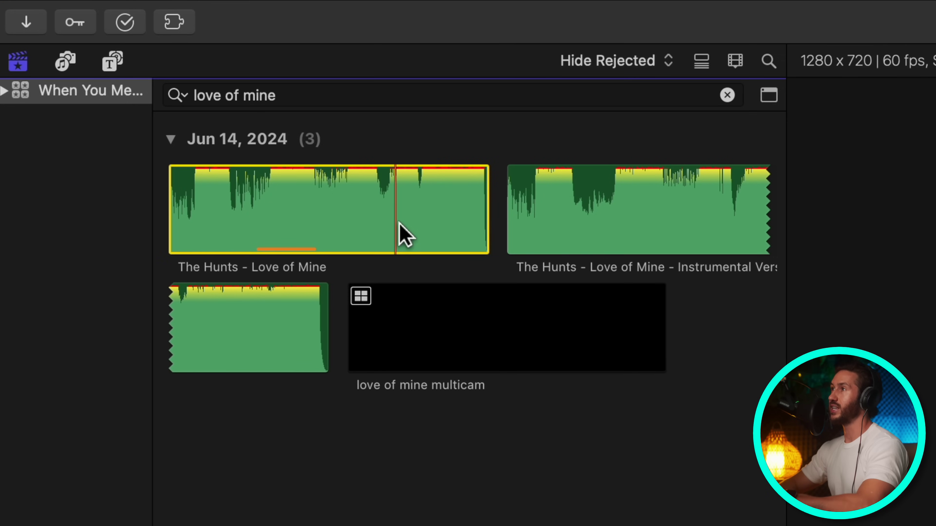
right_click(593, 214)
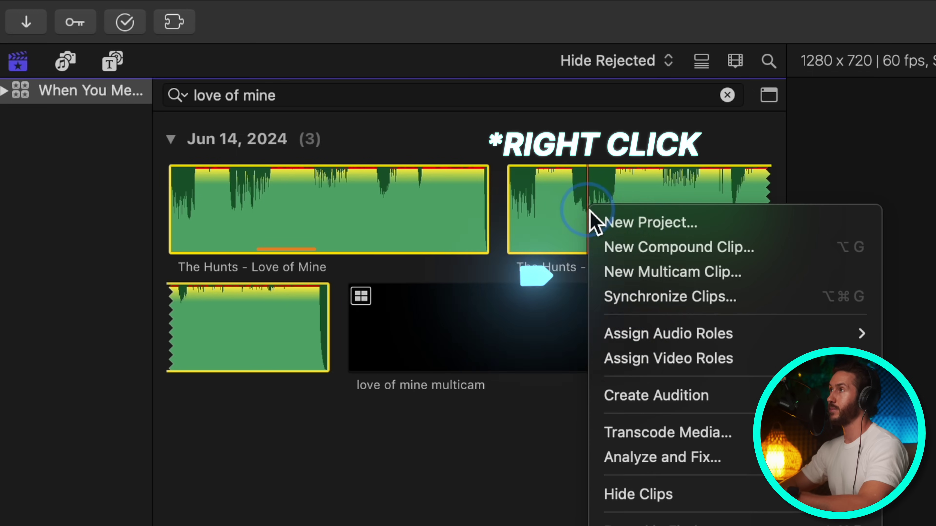
click(688, 281)
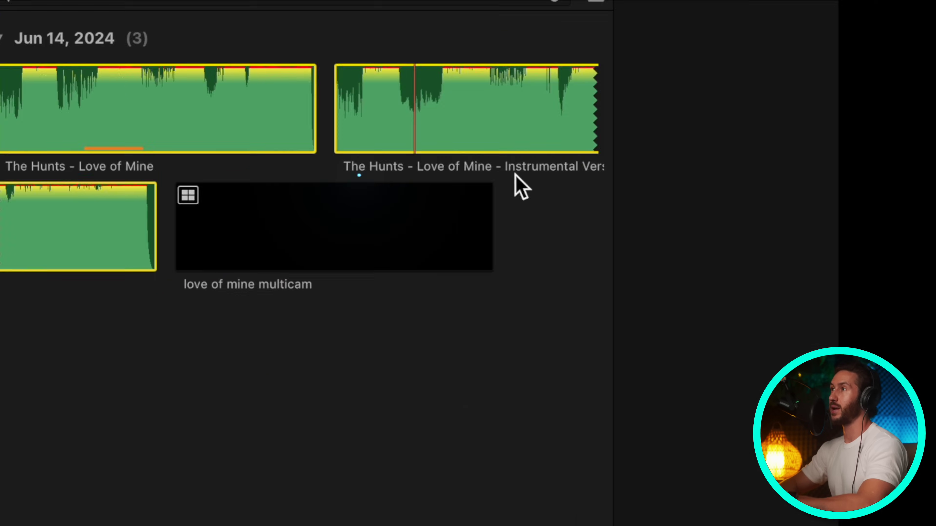
text(Exampl)
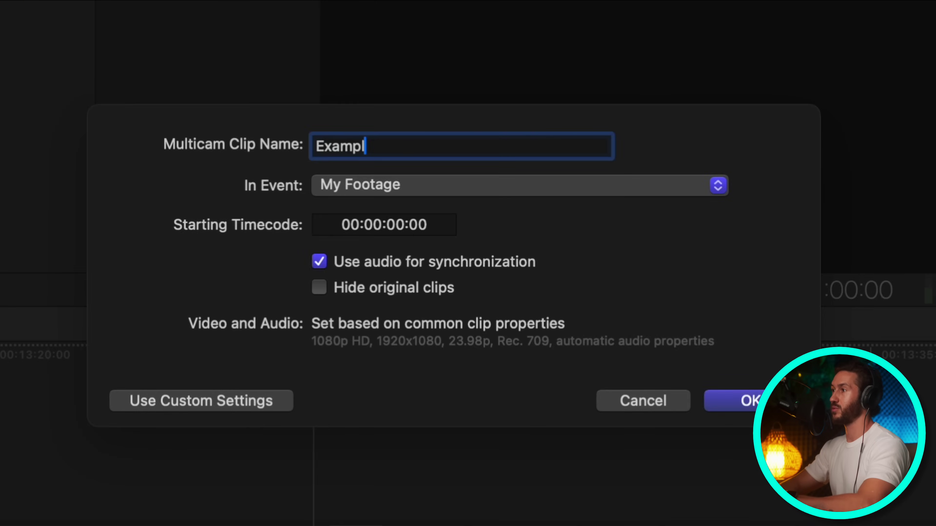
key(Return)
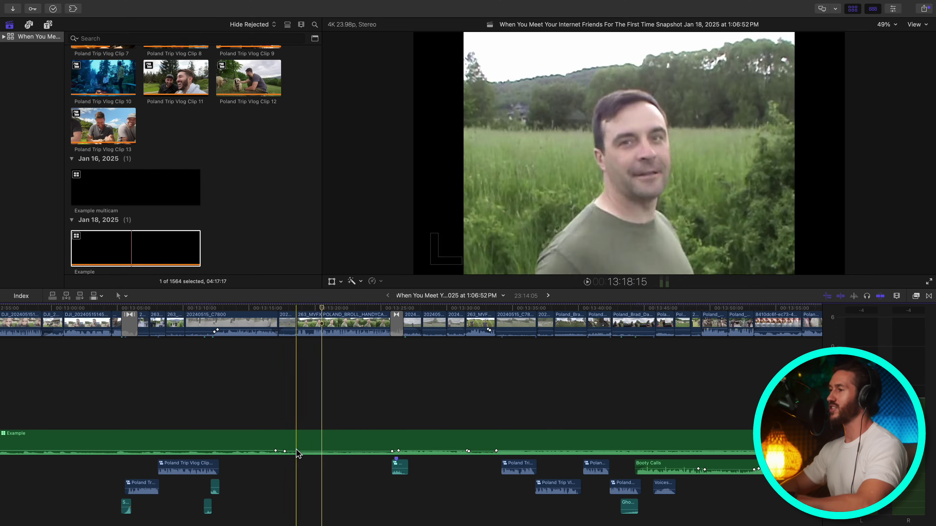
Show the multicam angles and cut the Example music clip to the Instrumental Version at 13:17:17
drag(295, 450, 308, 453)
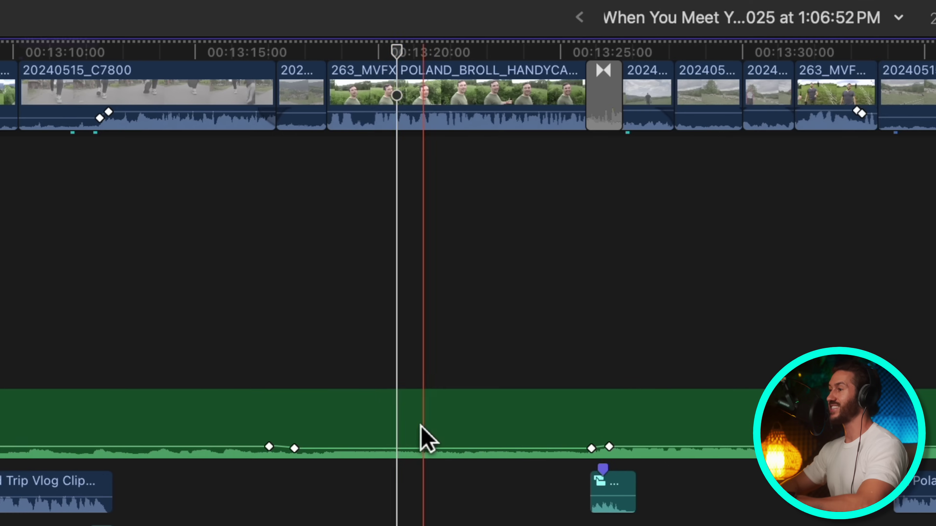
click(323, 443)
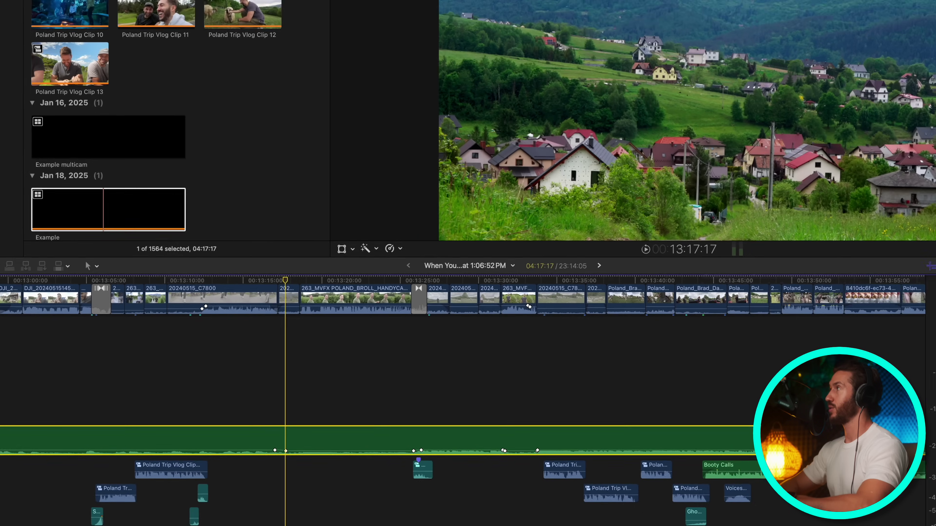
click(919, 11)
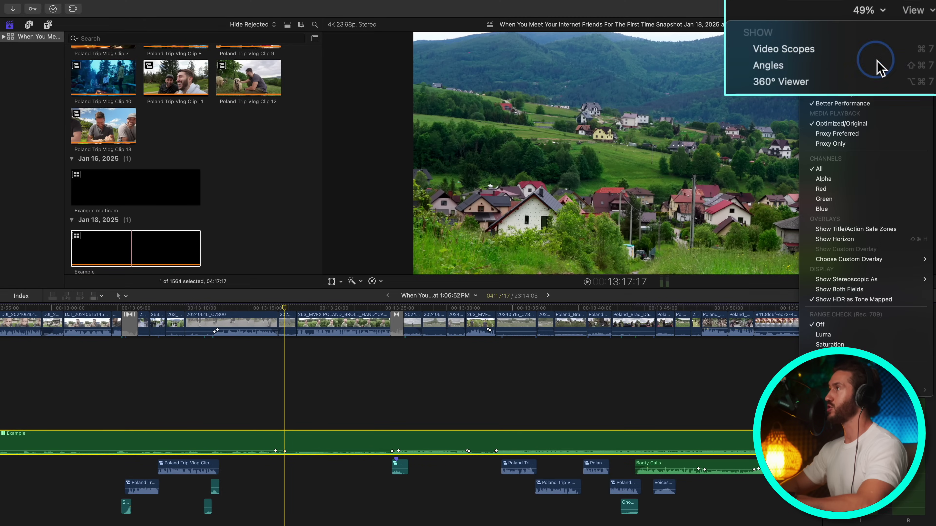
click(877, 63)
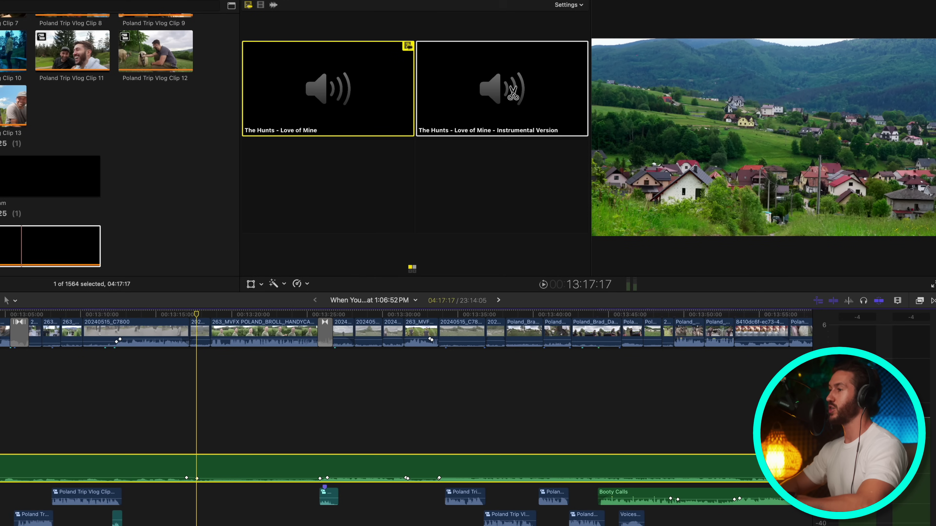
click(513, 93)
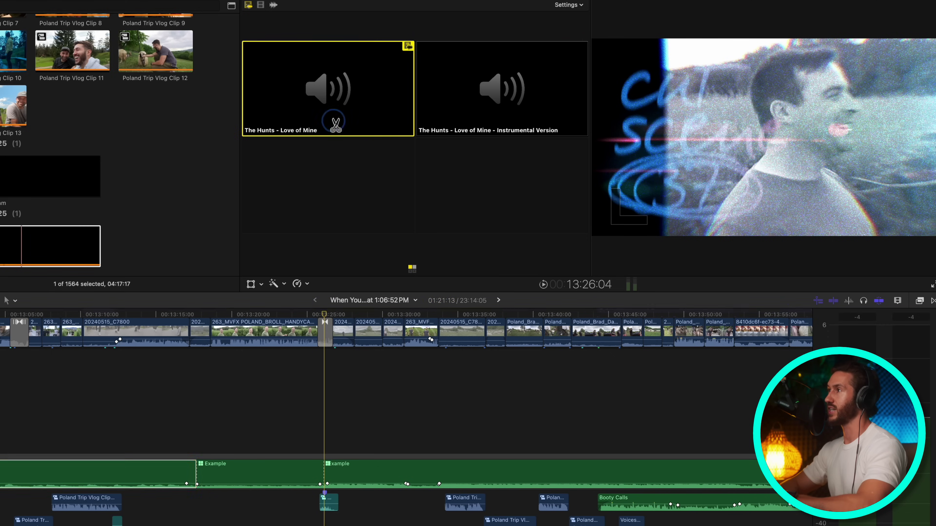
Play the Example music clip across its angle cuts to compare the instrumental section with the original song
key(Right)
key(space)
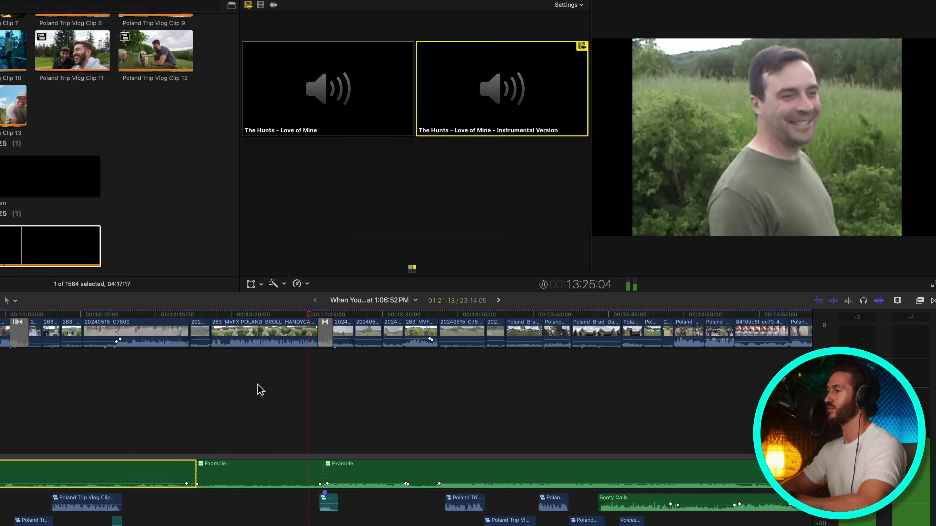
key(Left)
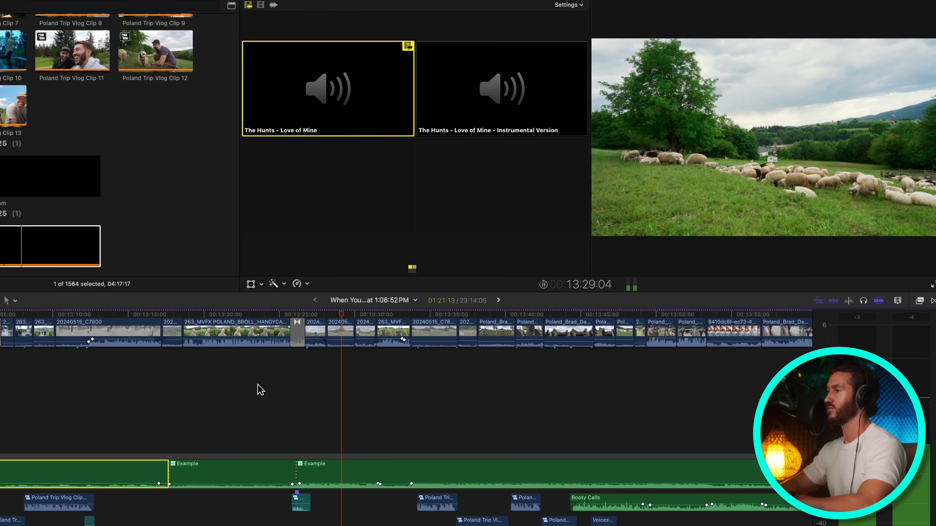
key(space)
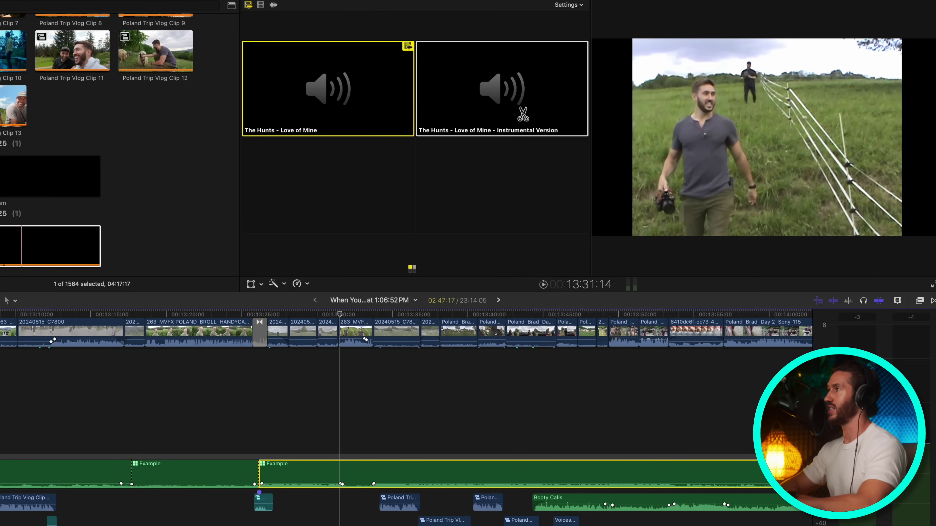
Split the last Example music clip at 13:31:14 and switch it to the Instrumental Version angle
key(super+b)
click(523, 114)
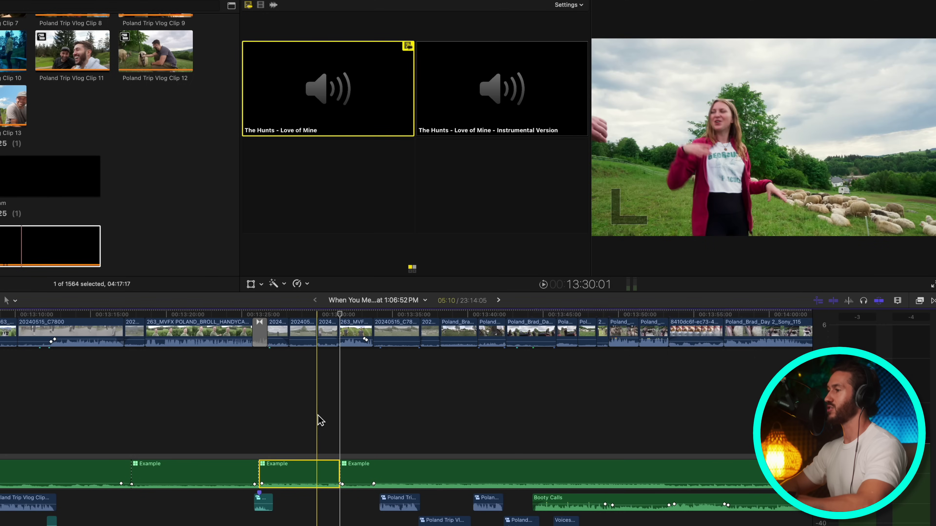
key(space)
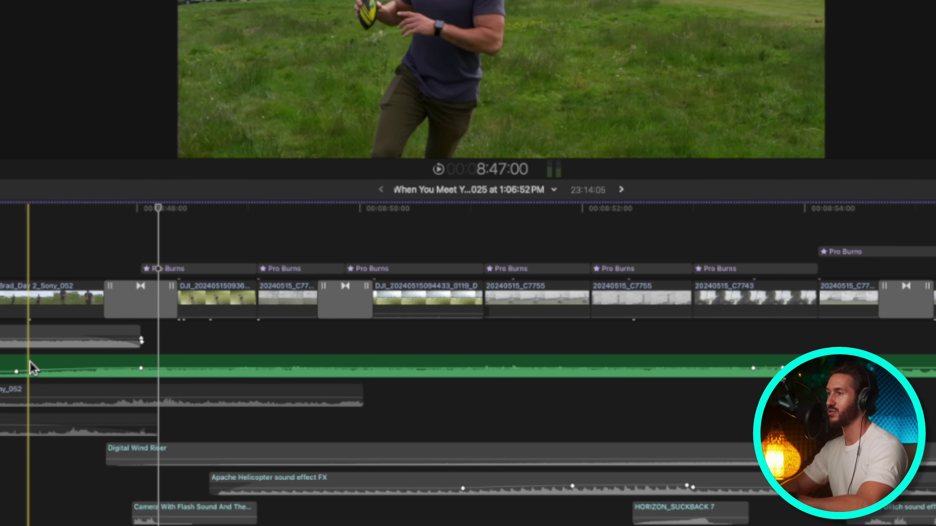
Play the music clip from about 8:47 and add markers on its beats up to about 8:55
click(29, 364)
key(space)
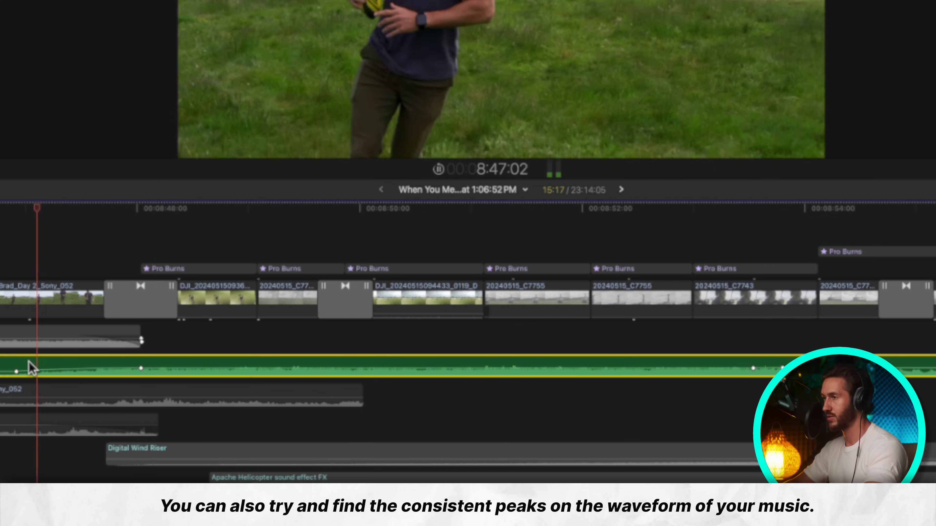
key(m)
key(m)
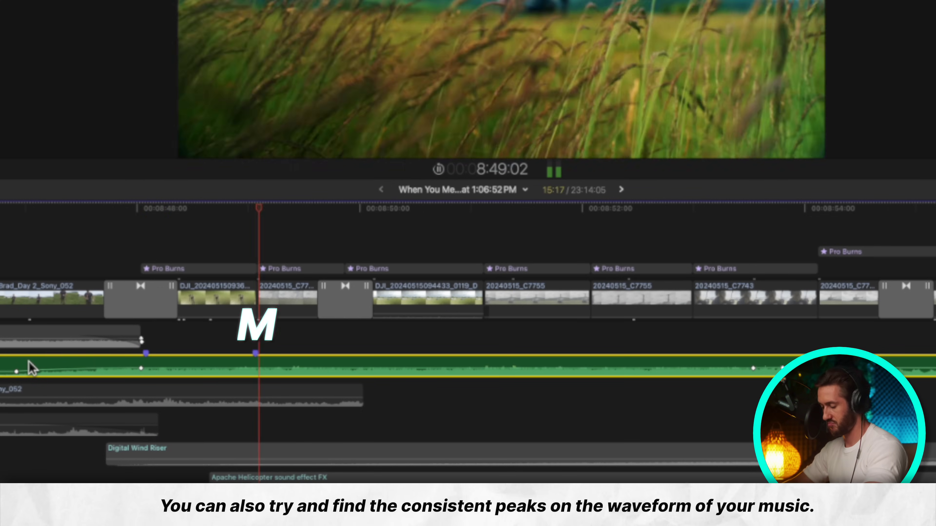
key(m)
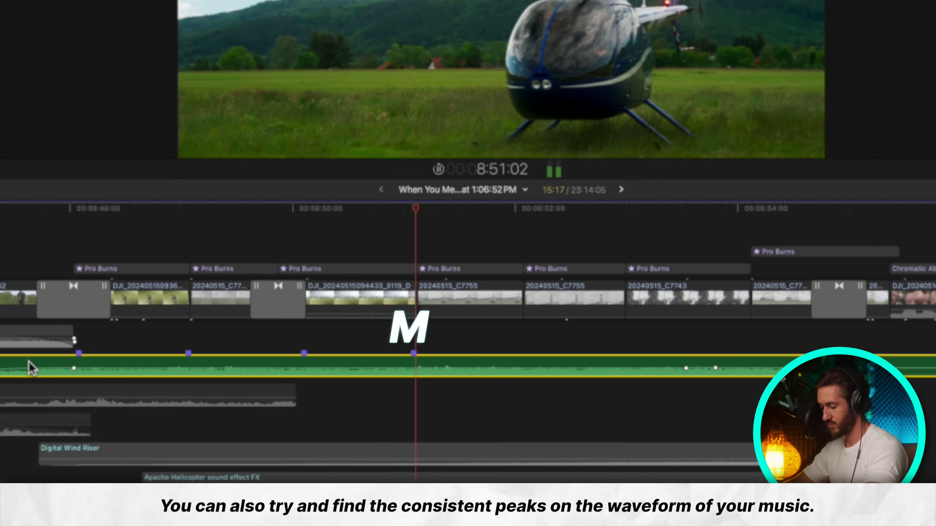
key(m)
key(m)
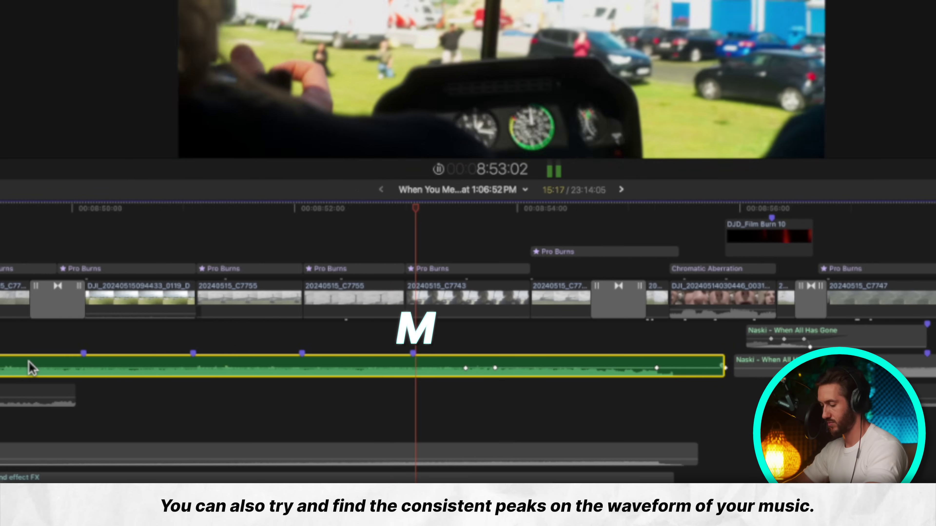
key(m)
key(m)
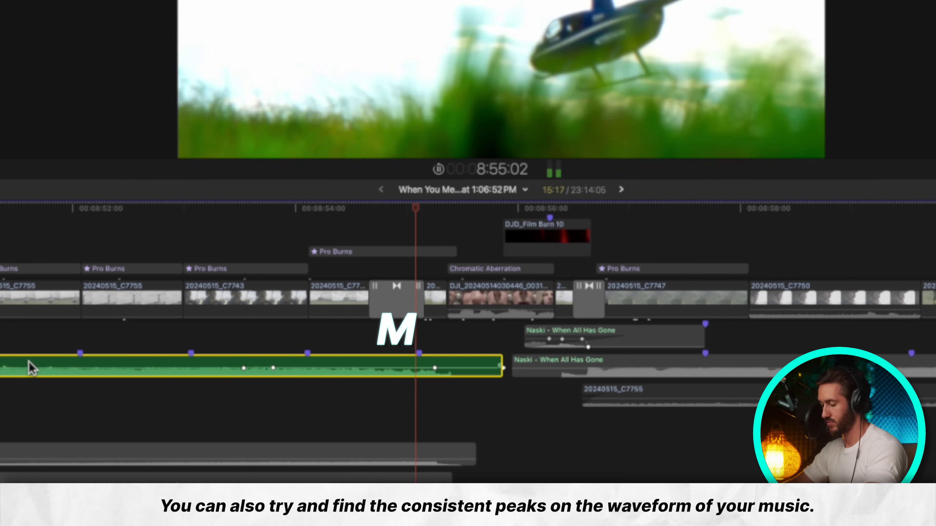
key(space)
scroll(30, 368, left, 5)
scroll(29, 361, left, 10)
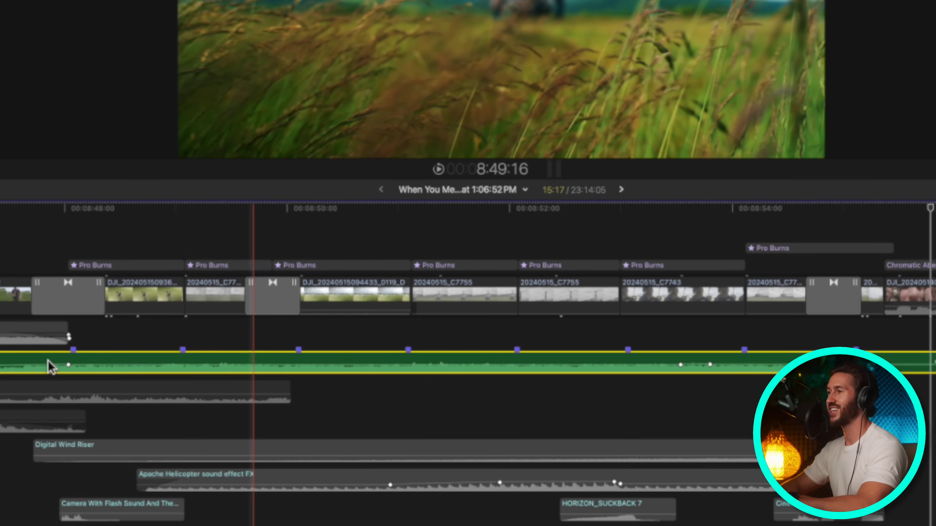
drag(185, 299, 240, 301)
key(l)
drag(434, 307, 517, 300)
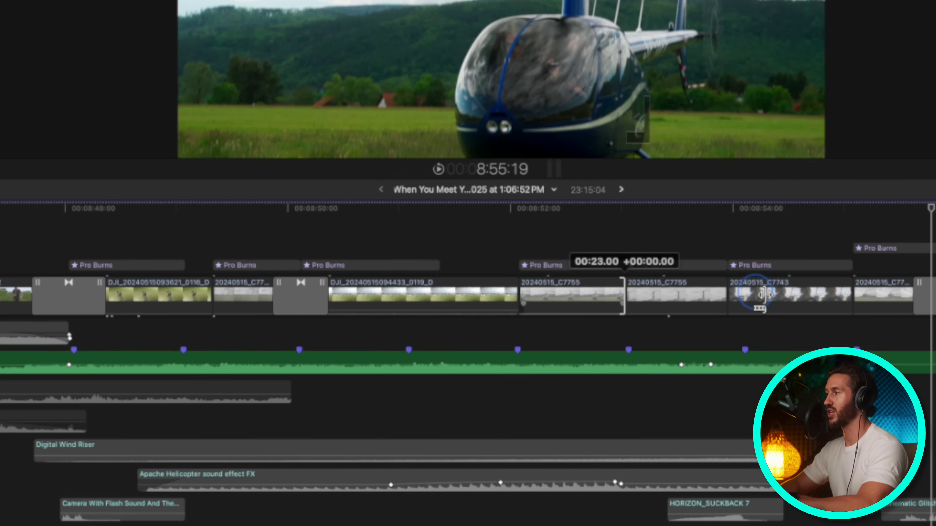
drag(706, 303, 803, 313)
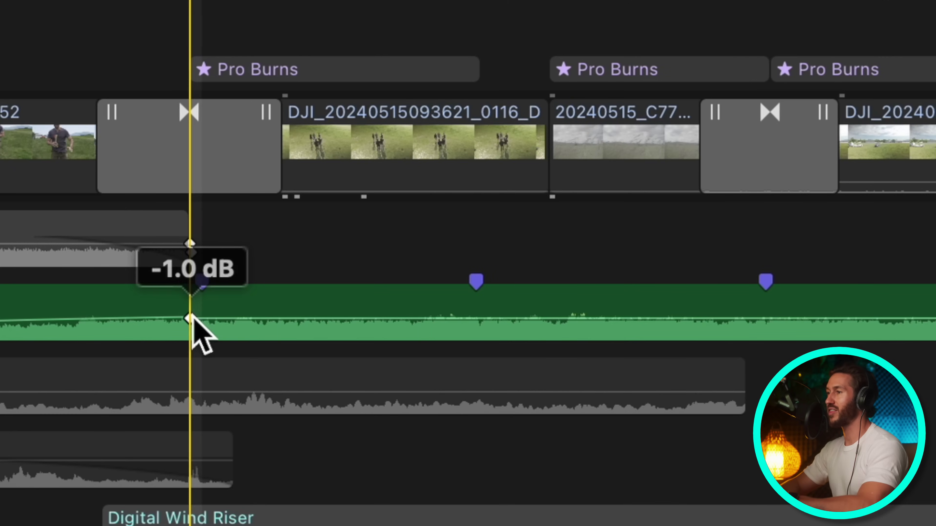
drag(556, 146, 479, 149)
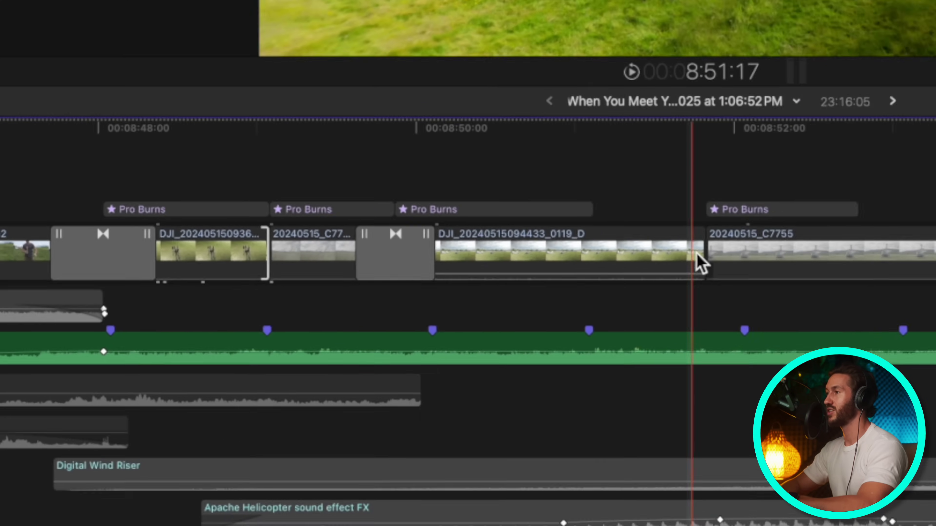
click(700, 262)
drag(509, 292, 407, 303)
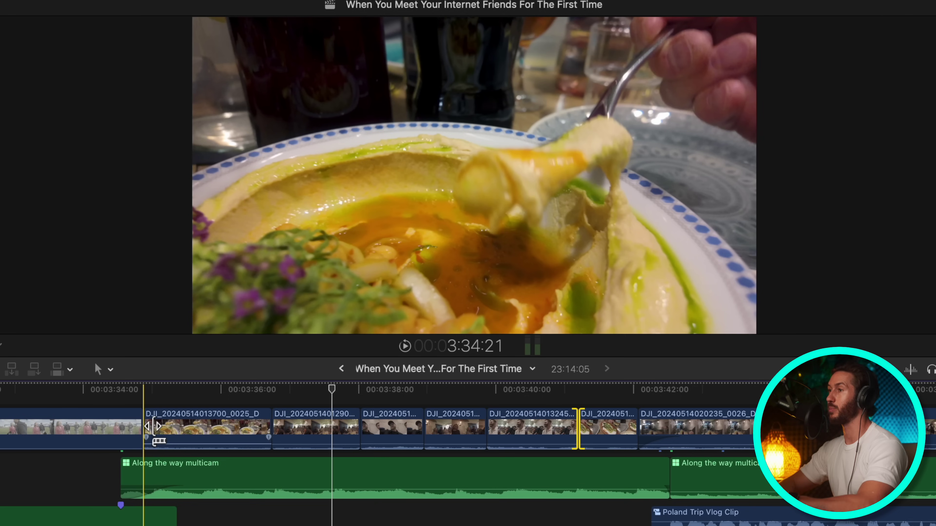
In the Example project, trim the end of the Morning Flight music to 52:06, just past the last video clip
key(space)
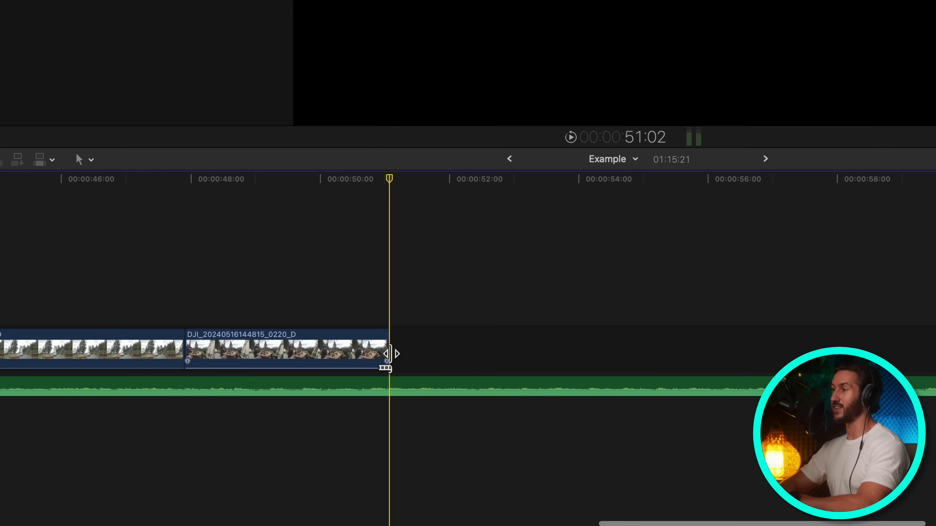
key(super+minus)
key(super+minus)
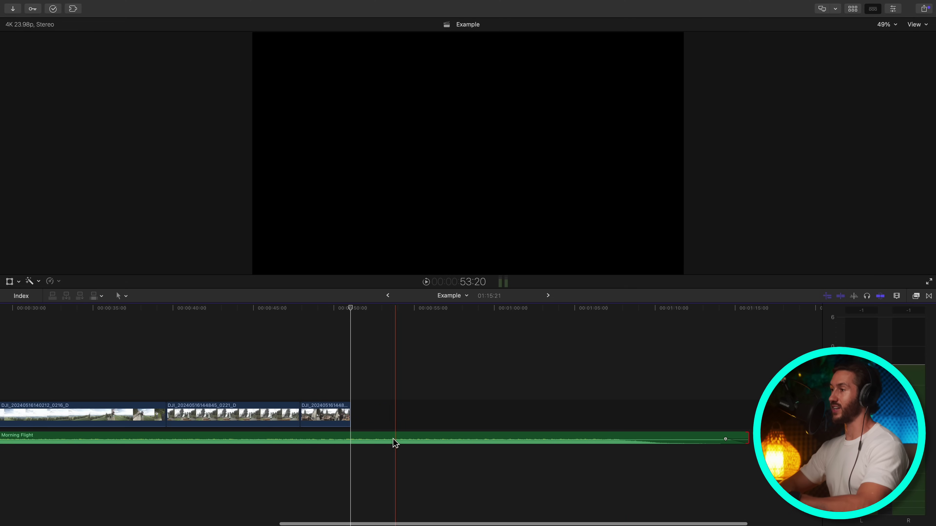
key(super+equal)
key(super+equal)
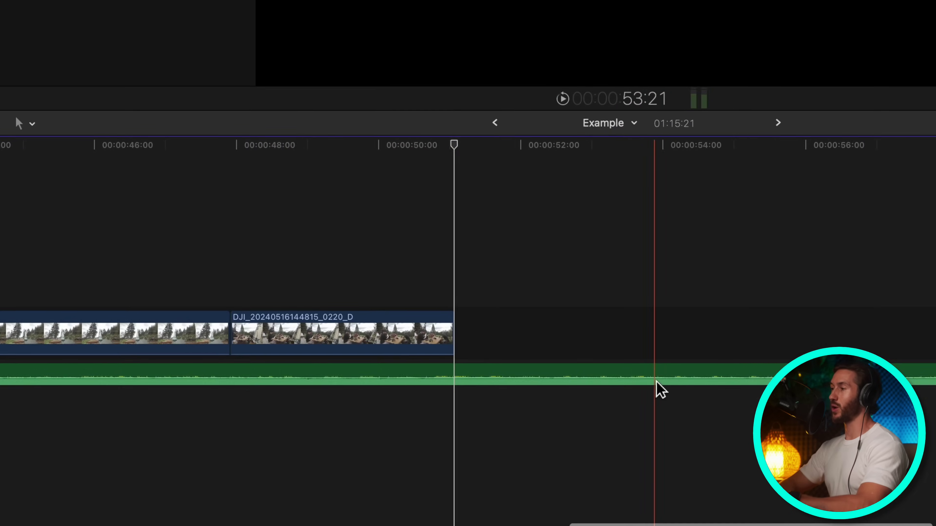
click(516, 417)
key(alt+bracketright)
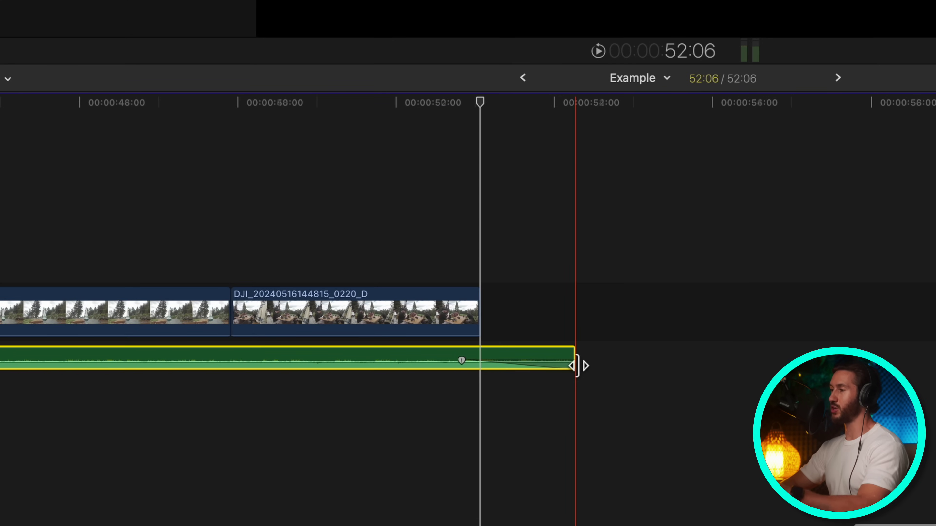
Replace Morning Flight's existing fade-out with a Linear fade about 1.8 seconds long and play the ending
drag(462, 365, 656, 370)
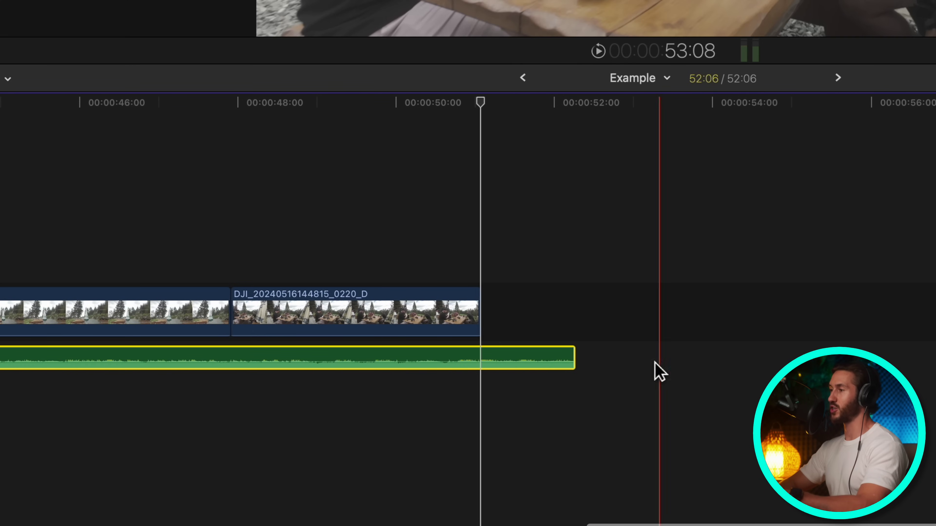
right_click(575, 369)
click(605, 381)
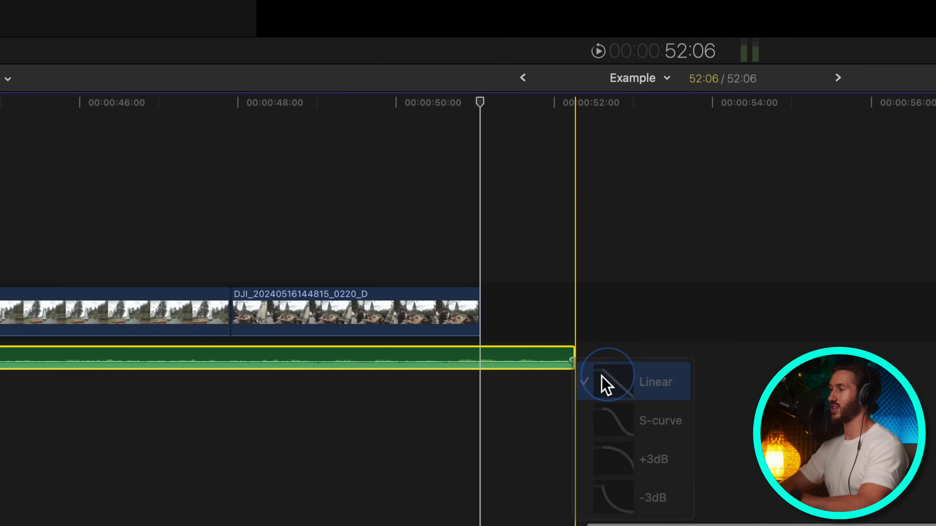
drag(574, 361, 430, 363)
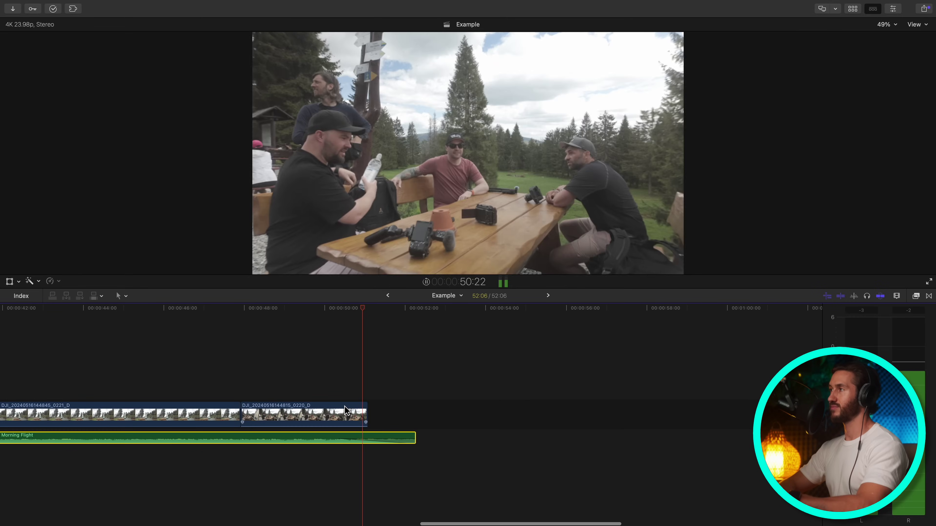
key(space)
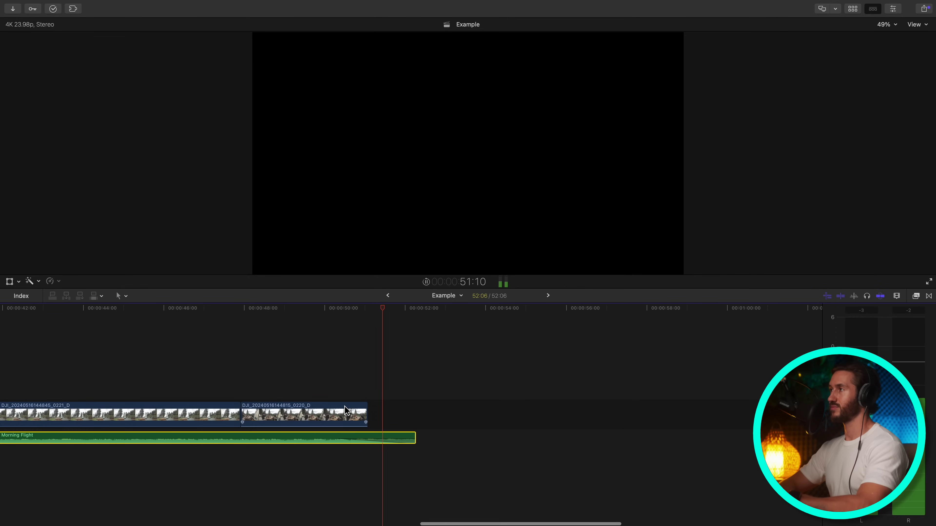
key(super+minus)
key(super+minus)
key(super+minus)
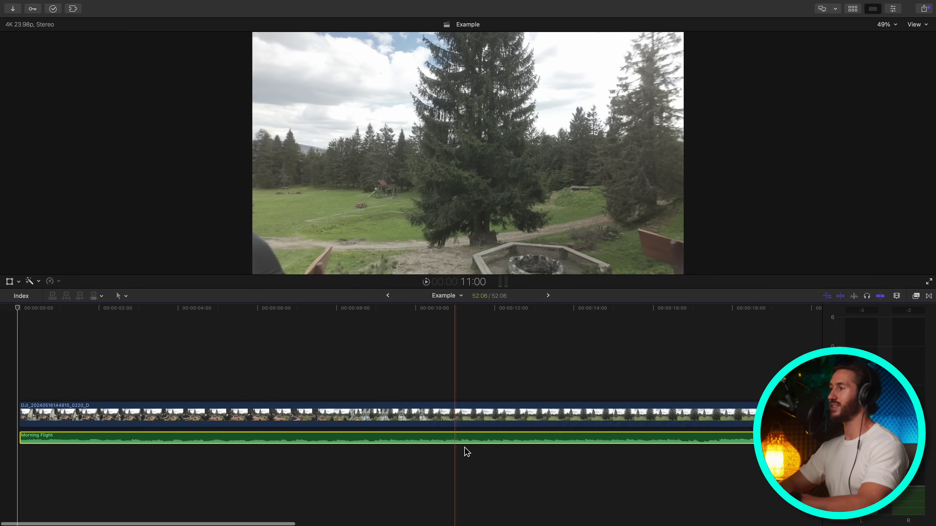
Extend the end of Morning Flight out to the song's natural ending and remove the fade-out
scroll(465, 449, right, 1)
key(super+equal)
key(super+equal)
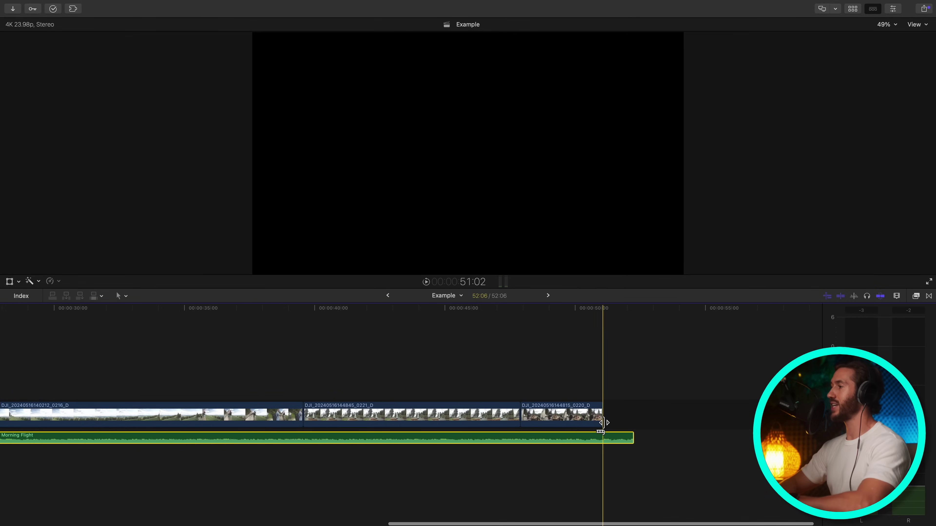
scroll(603, 428, right, 1)
drag(616, 438, 633, 439)
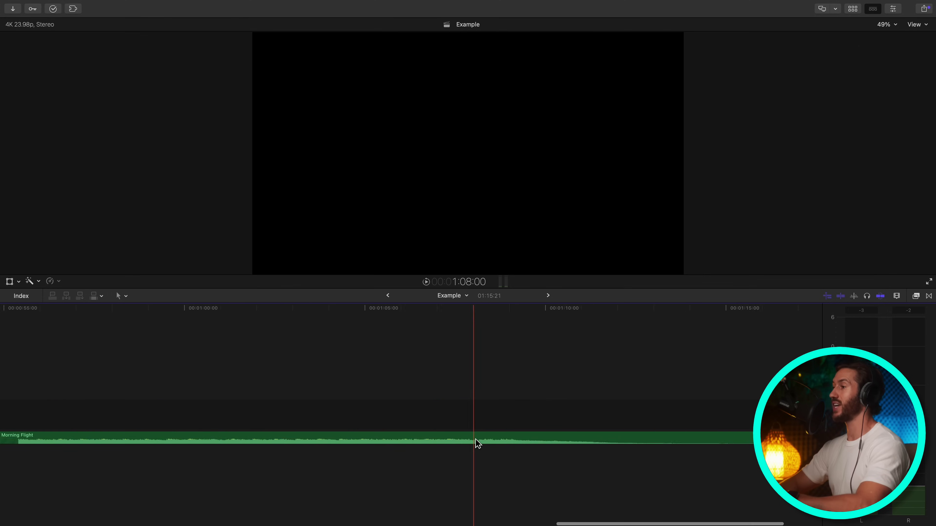
key(super+minus)
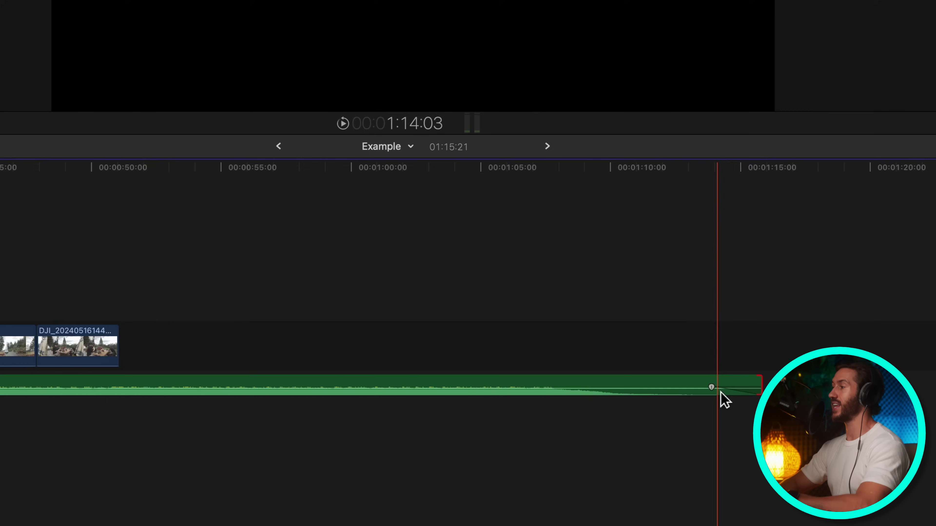
click(759, 385)
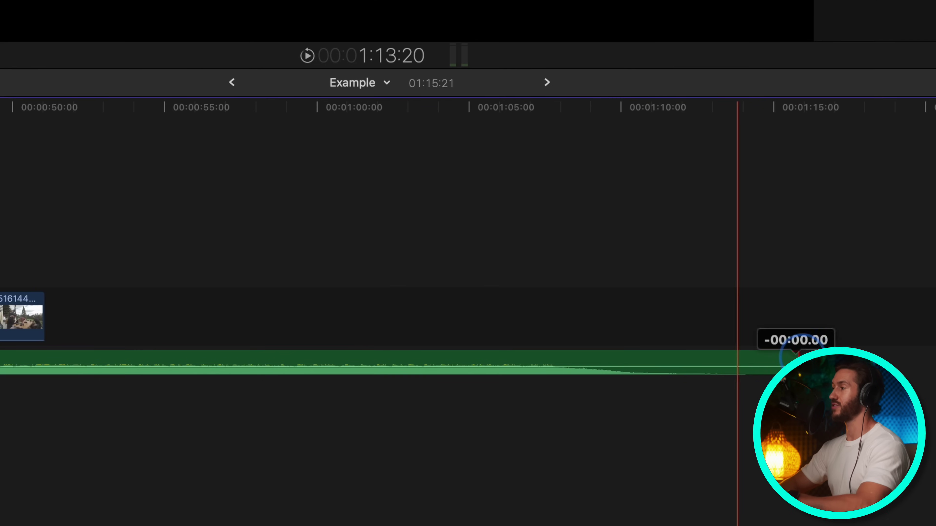
Blade Morning Flight at 1:06:09 and move the ending section below the music, overlapping the end of the last video clip
click(514, 356)
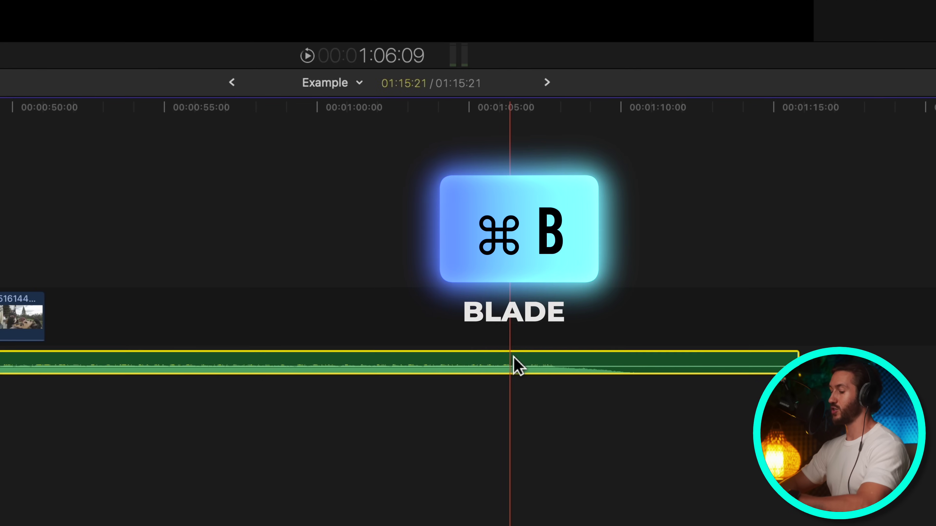
key(super+b)
drag(550, 364, 83, 448)
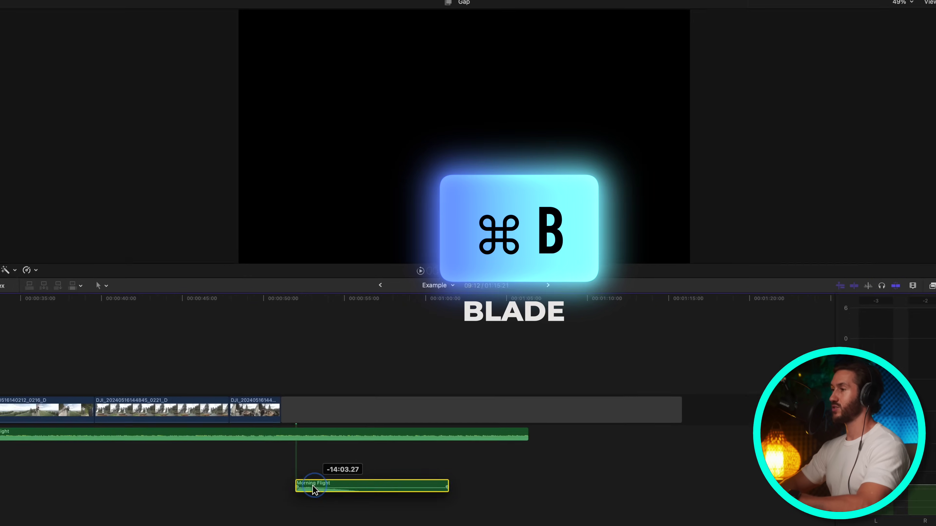
Delete the gap clip after the last video clip on the primary storyline
click(327, 420)
key(super+equal)
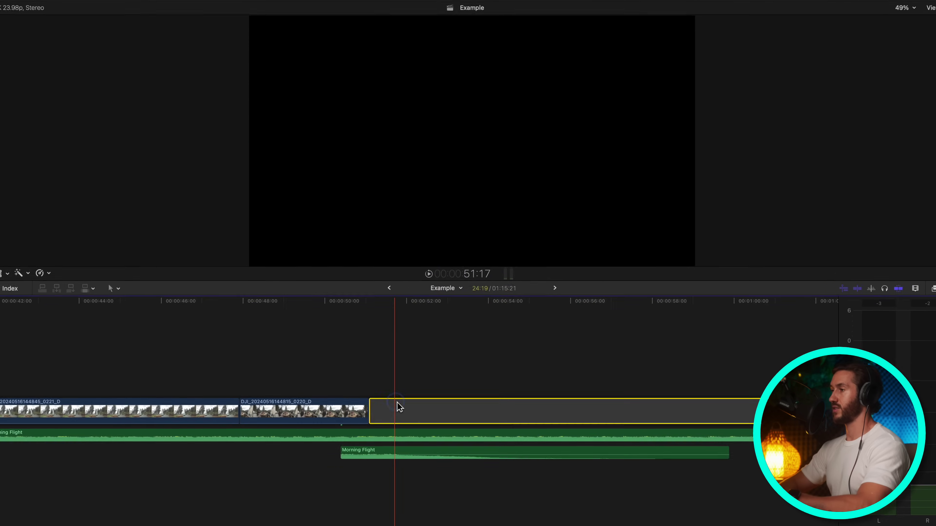
key(Delete)
Trim the end of the upper Morning Flight clip to 51:02, level with the end of the last video clip
key(super+equal)
key(super+equal)
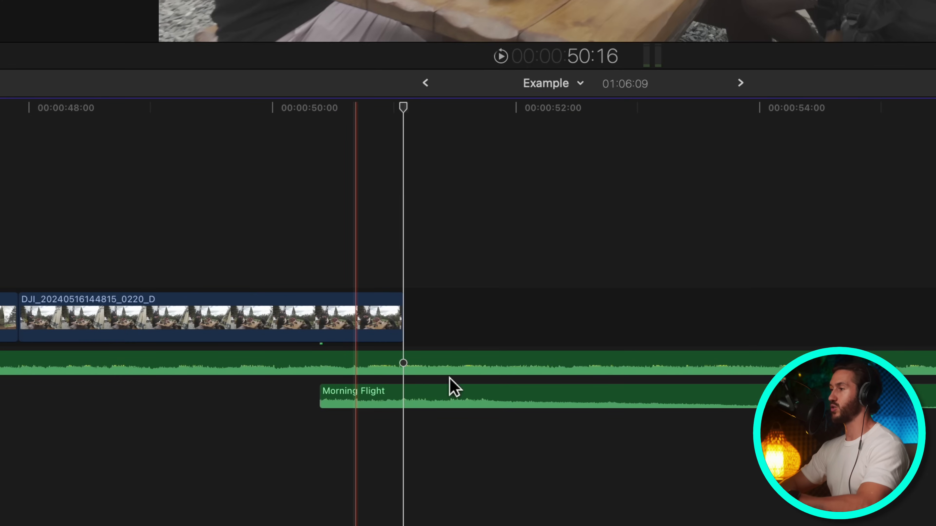
click(410, 358)
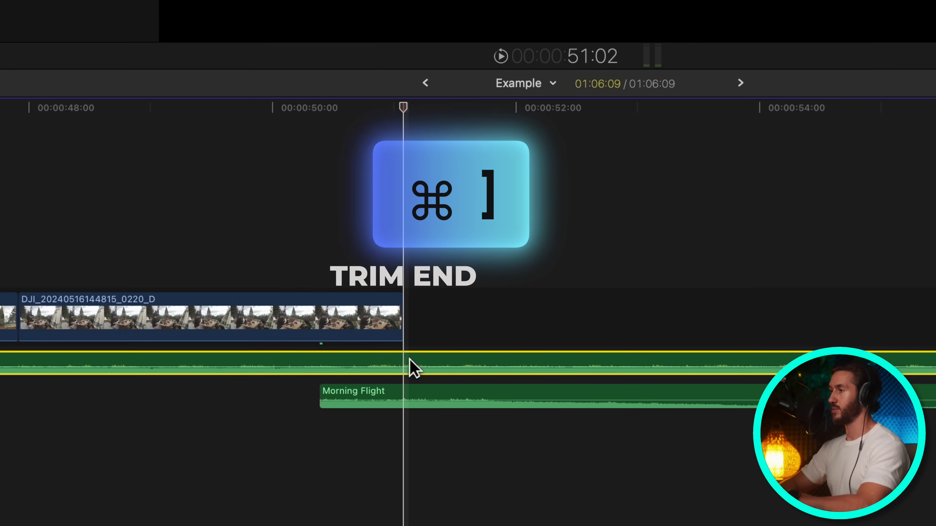
key(super+bracketright)
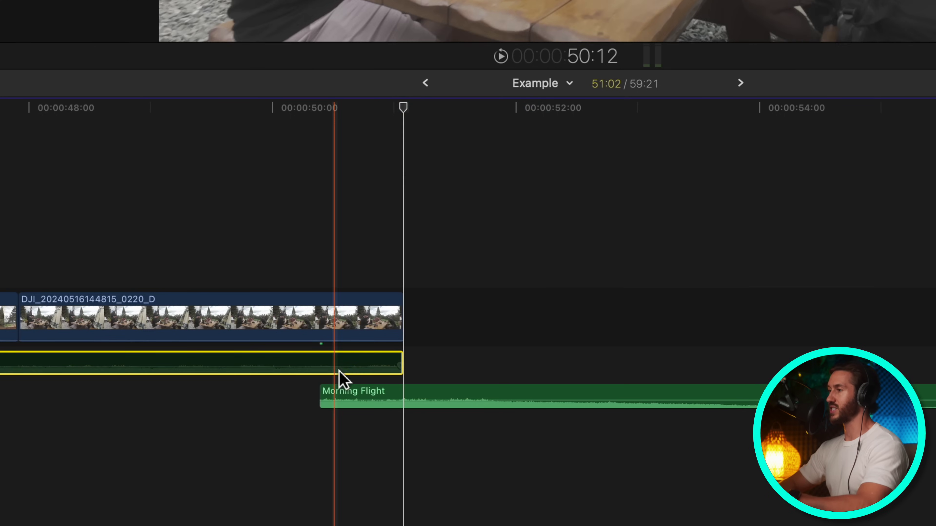
Mark two beats on the Morning Flight ending section and move it so the second marker meets the video's end at 51:02
drag(369, 403, 303, 398)
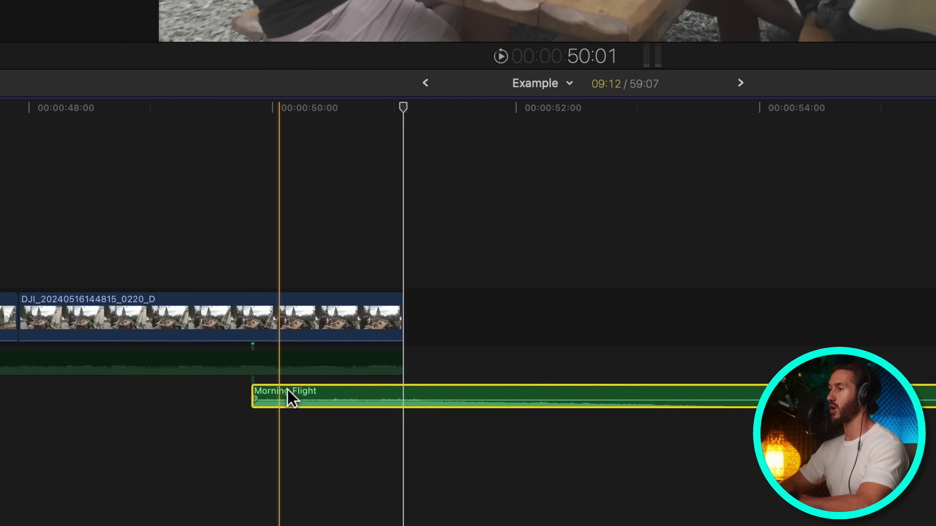
key(space)
key(m)
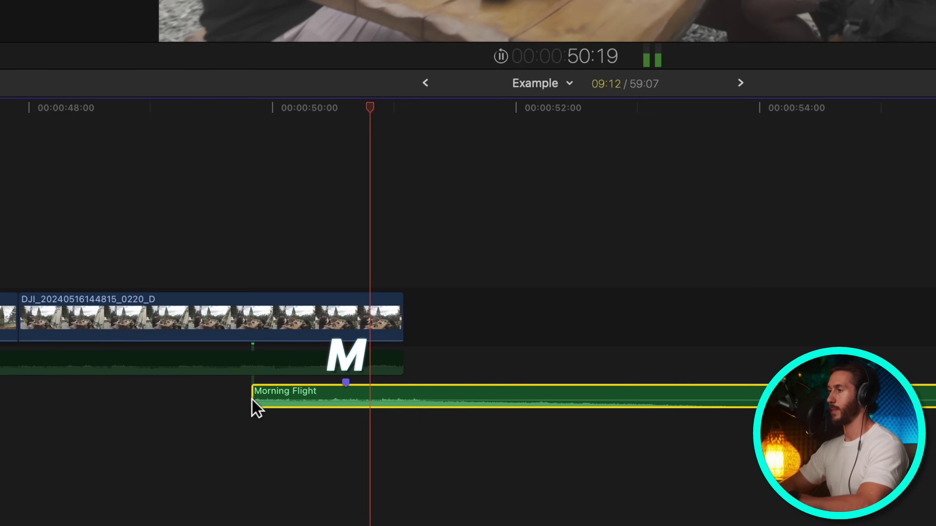
key(m)
key(space)
drag(437, 401, 402, 379)
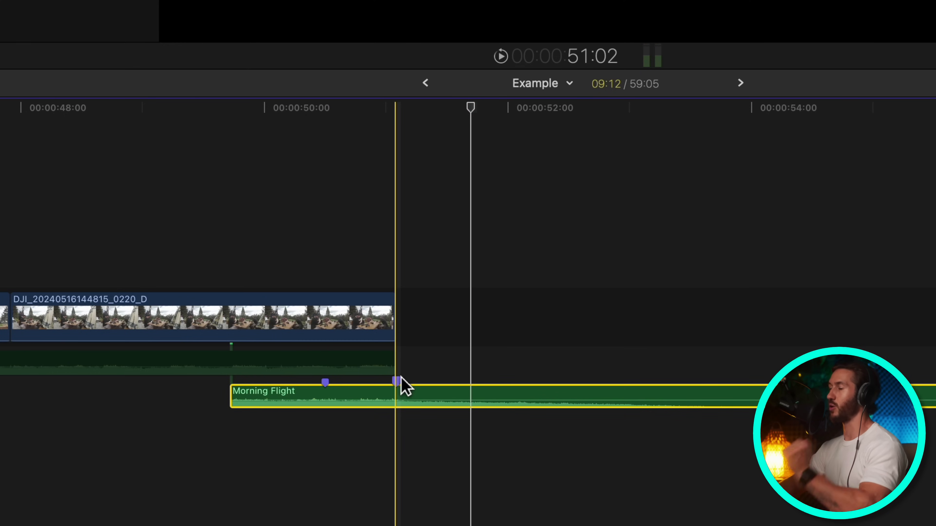
Choose a fade shape for the Morning Flight ending section and lengthen its fade-in to span the overlap
right_click(237, 406)
click(271, 393)
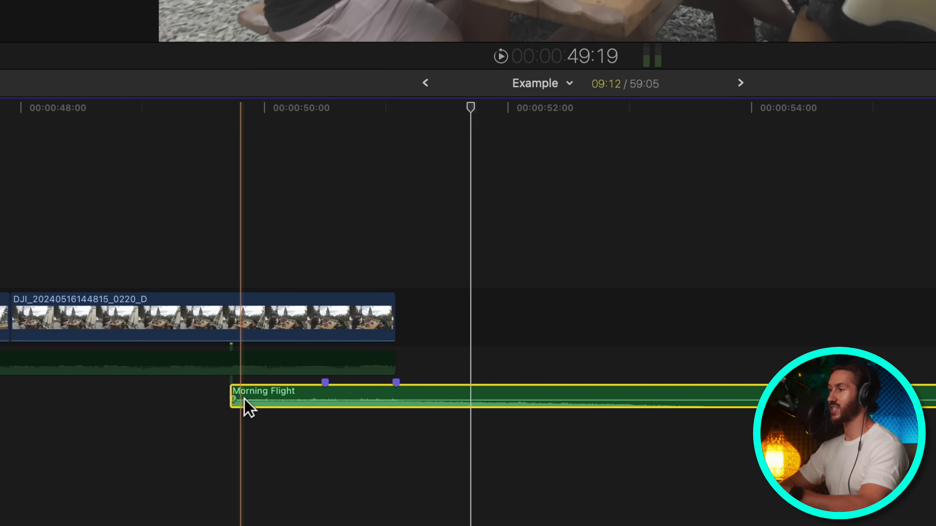
drag(240, 406, 395, 400)
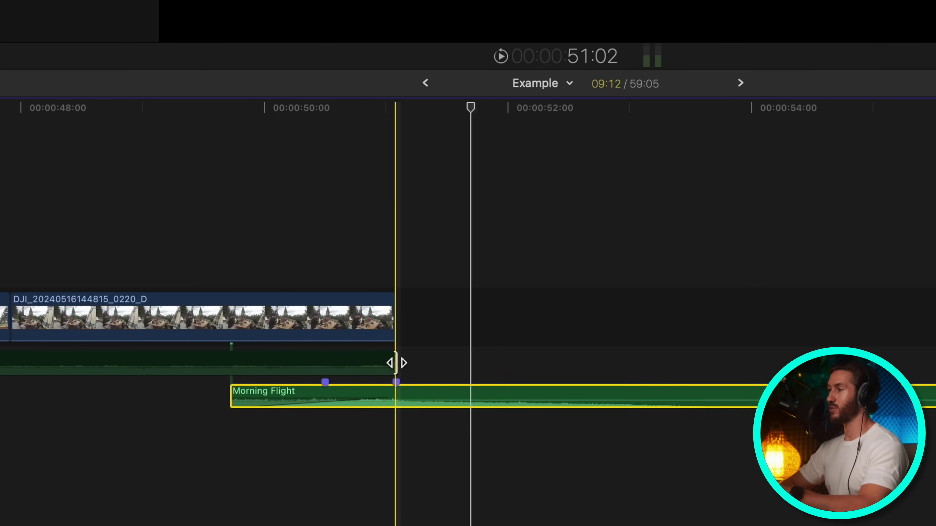
Choose a fade-out shape for the upper Morning Flight clip, stretch the fade across the overlap, and play the transition
right_click(396, 374)
click(435, 387)
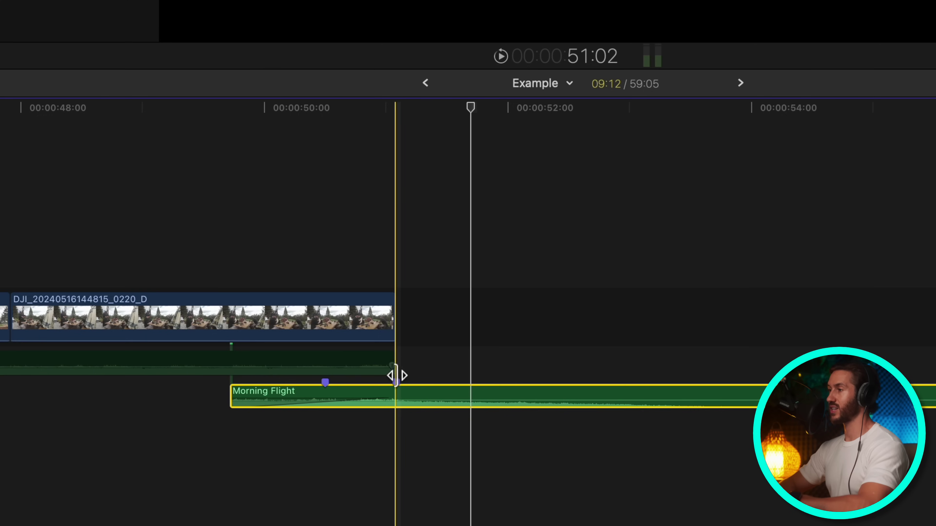
drag(397, 373, 224, 370)
click(311, 359)
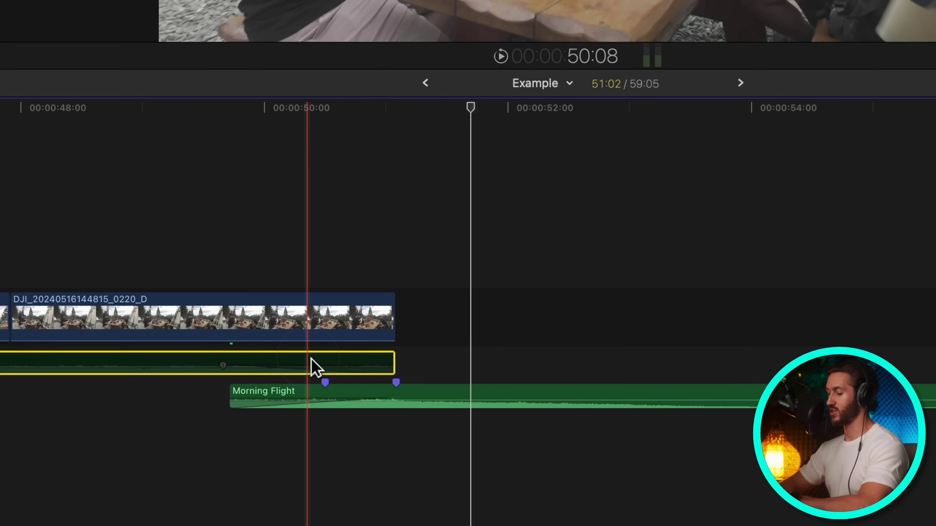
key(super+minus)
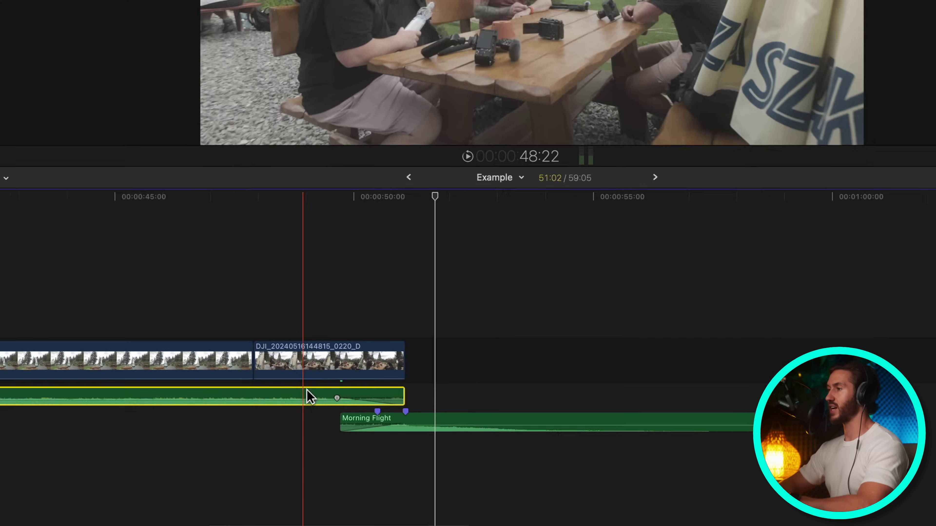
key(space)
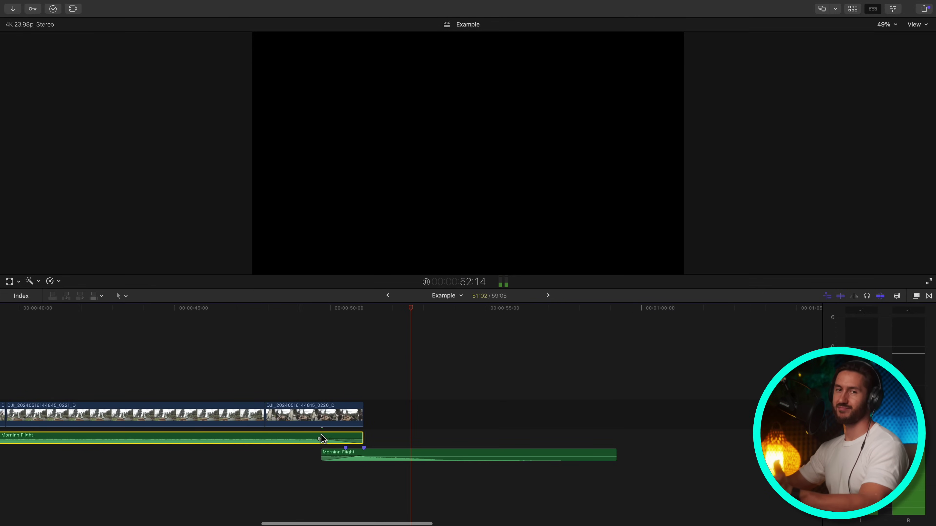
key(space)
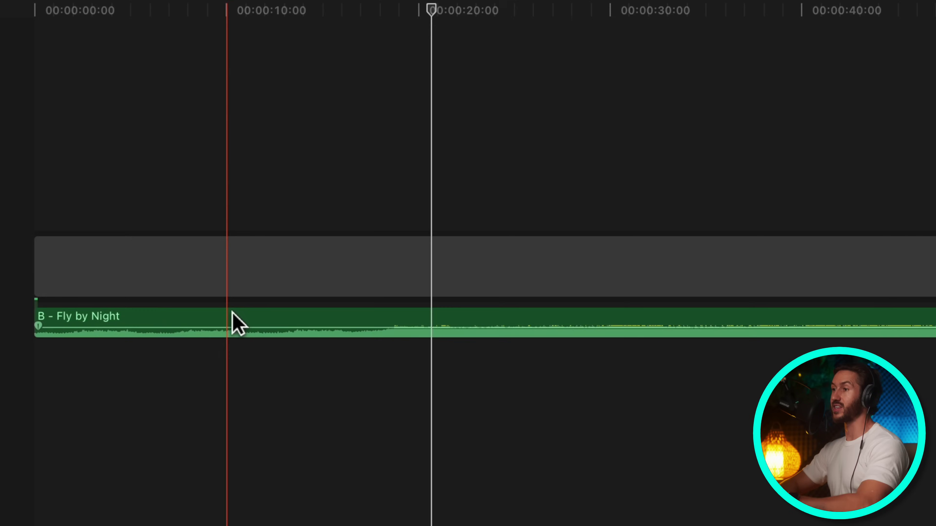
Listen to the quiet intro, the build-up near 18 seconds and the section near 39 seconds of B - Fly by Night
key(s)
click(193, 316)
key(space)
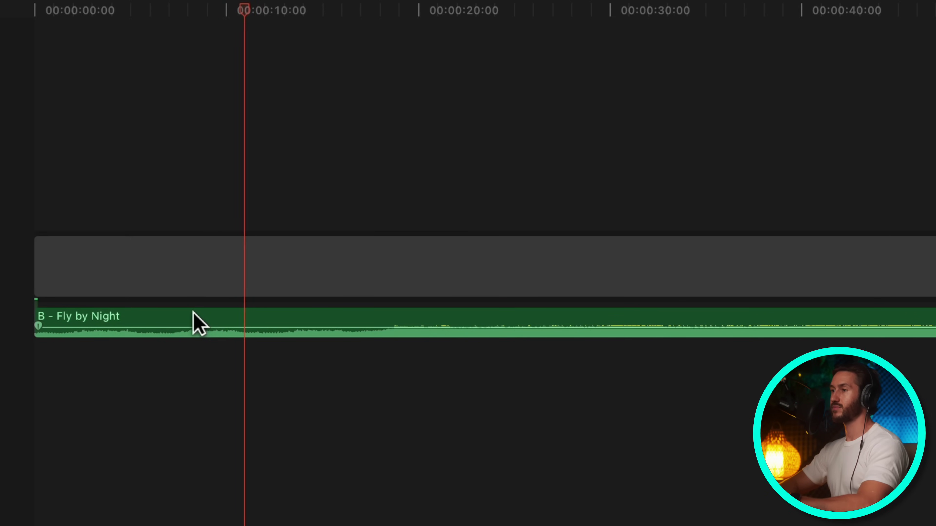
key(s)
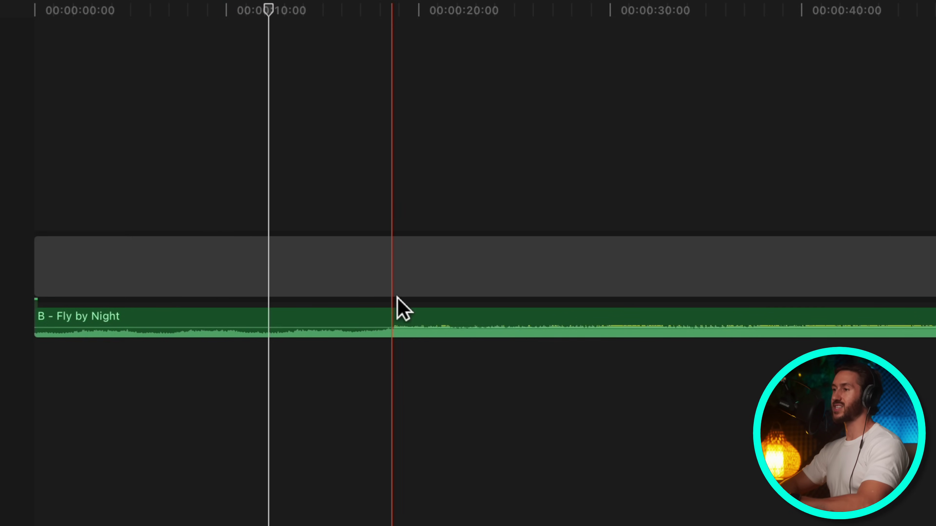
key(space)
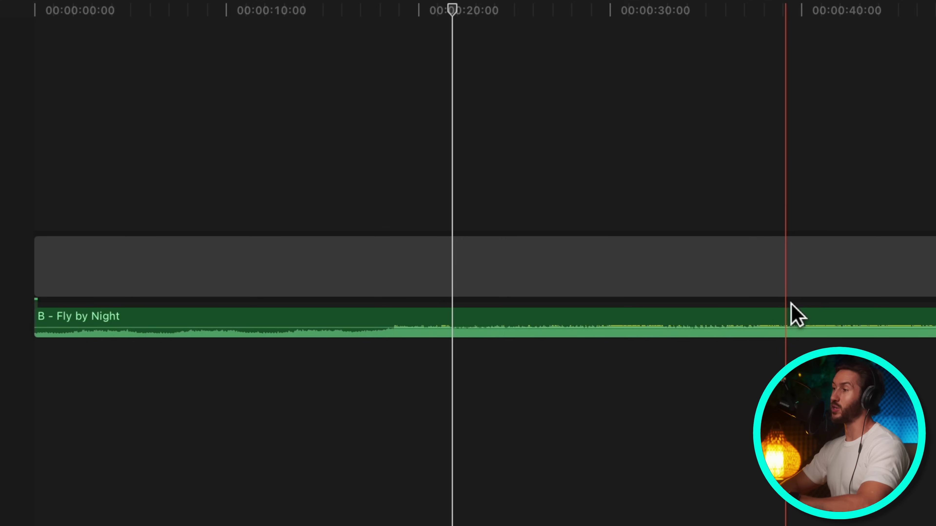
key(space)
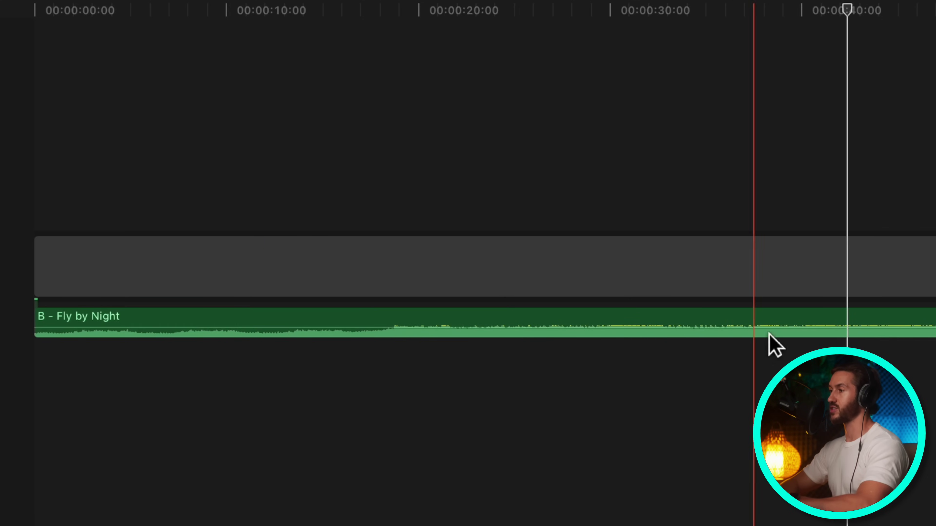
Blade B - Fly by Night at about 39 seconds and move the second part below the first, starting near 17 seconds
click(790, 322)
key(super+b)
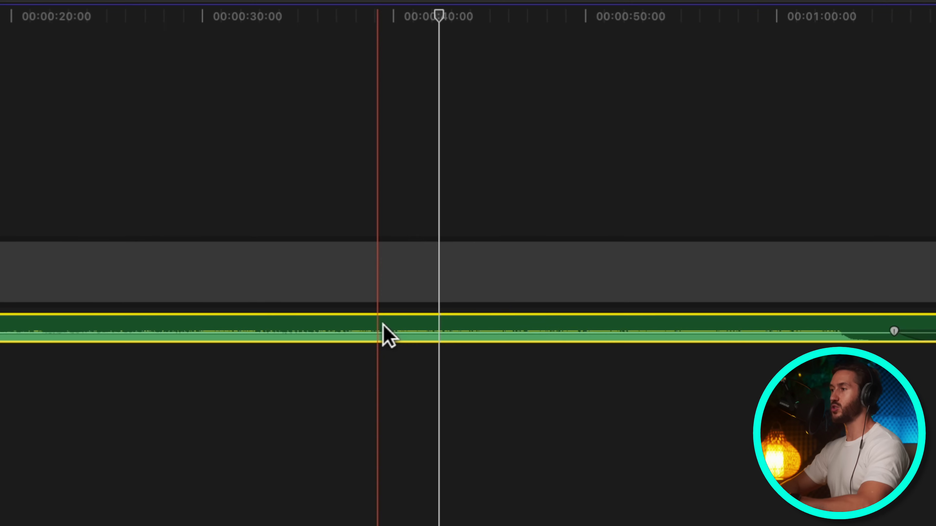
drag(427, 325, 0, 430)
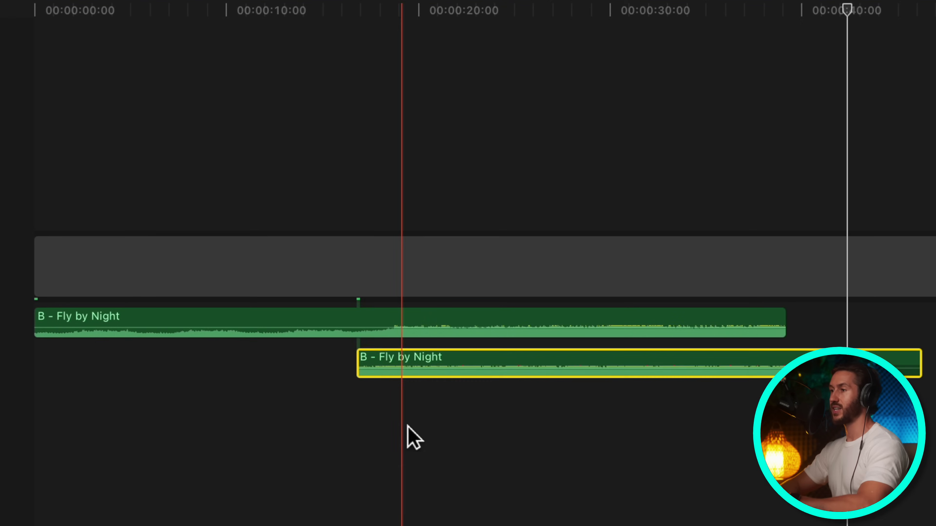
Solo the upper B - Fly by Night clip, play the build-up, and trim its end to the beat at about 18.8 seconds
key(super+equal)
key(super+equal)
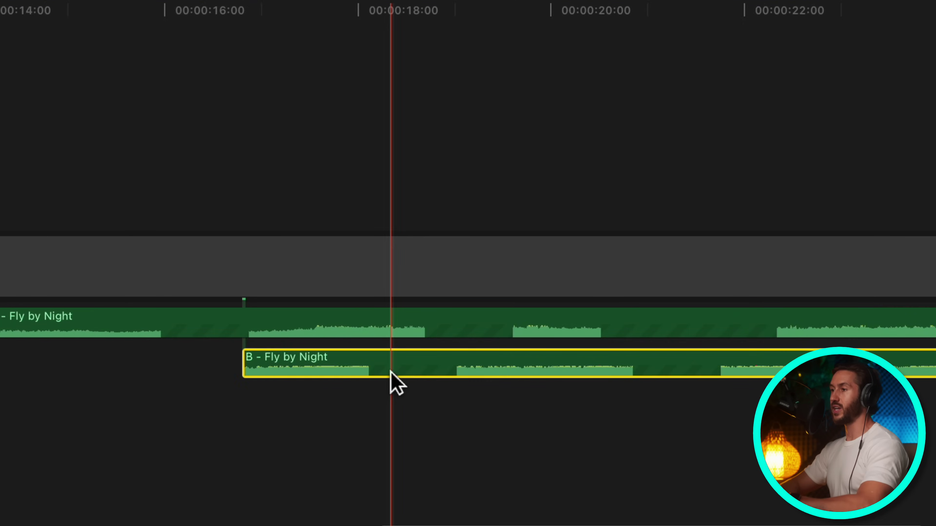
click(465, 325)
key(alt+s)
key(space)
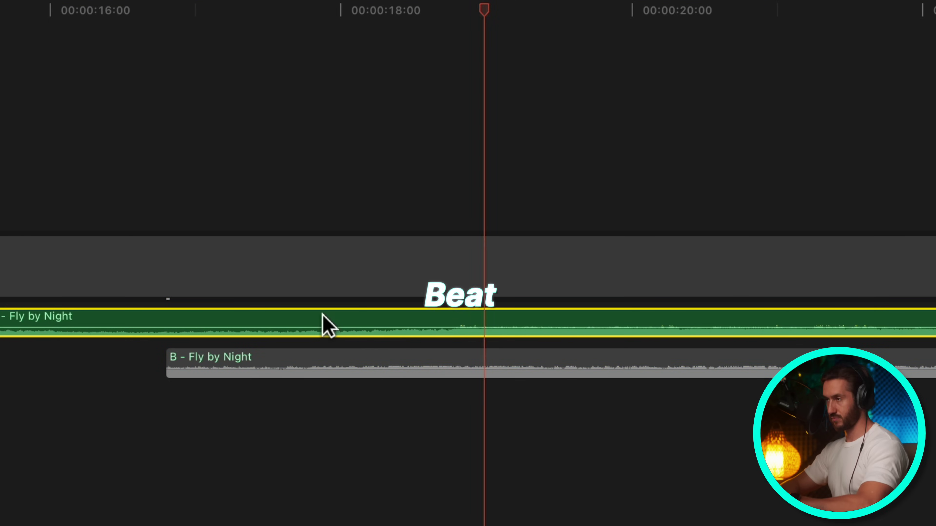
key(space)
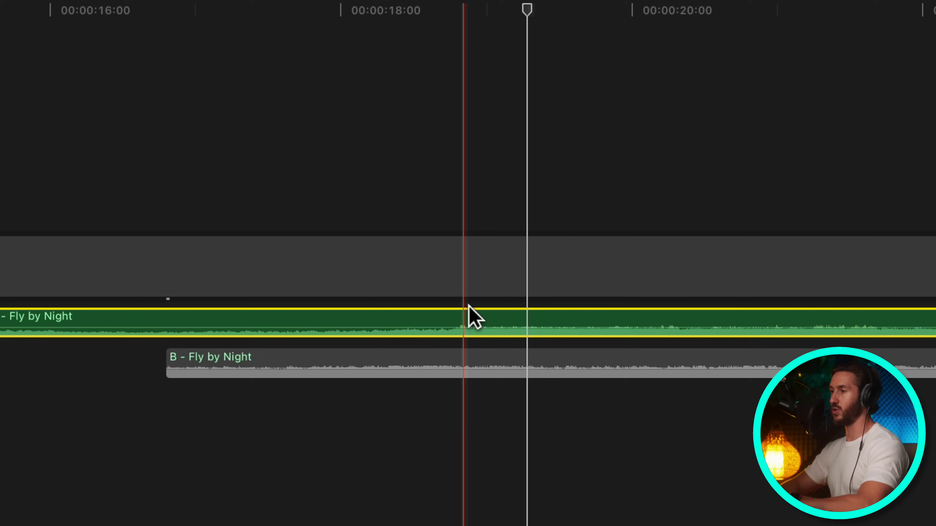
key(alt+bracketright)
Solo the lower B - Fly by Night clip, mark its beat, and align the marker with the end of the upper clip
key(super+minus)
key(super+minus)
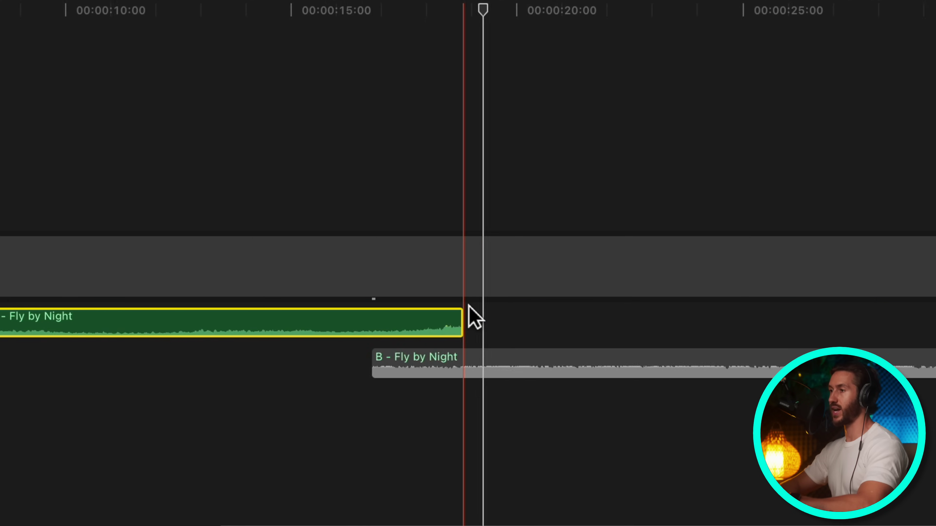
click(465, 371)
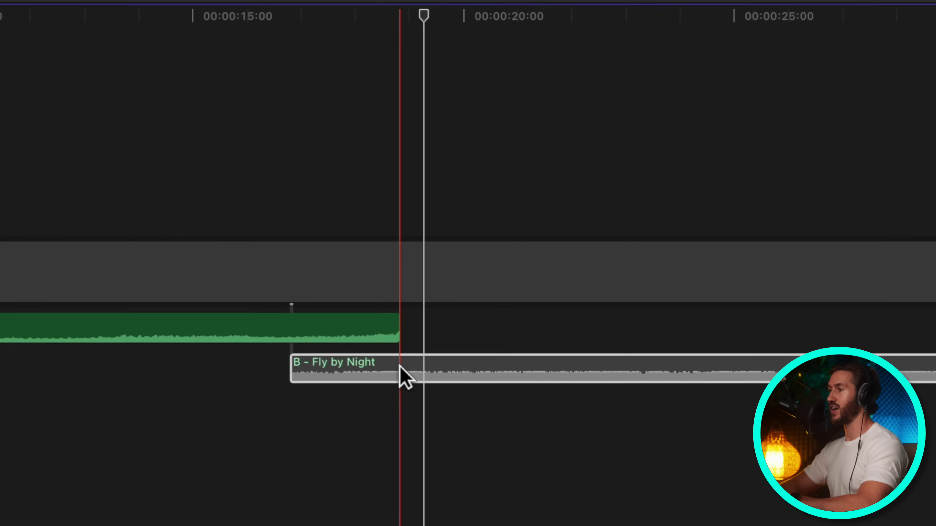
key(super+equal)
key(super+equal)
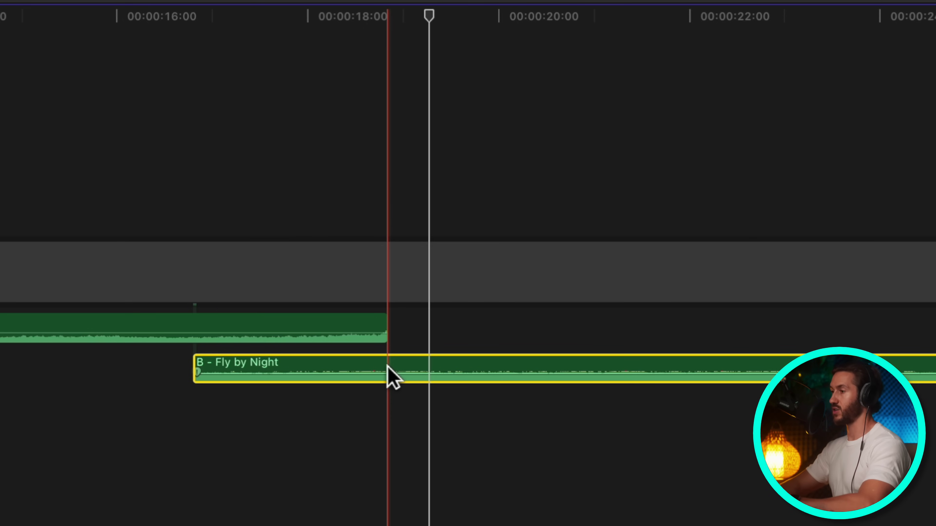
key(alt+s)
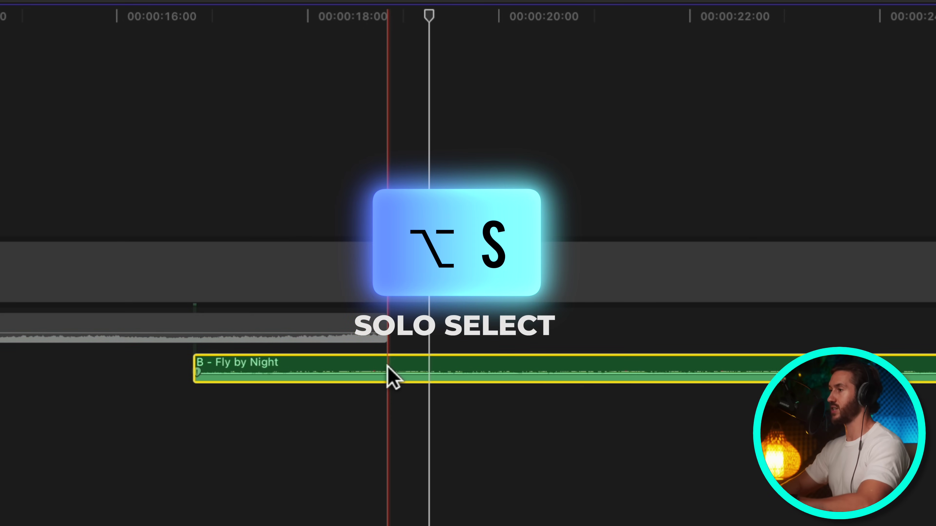
key(space)
key(m)
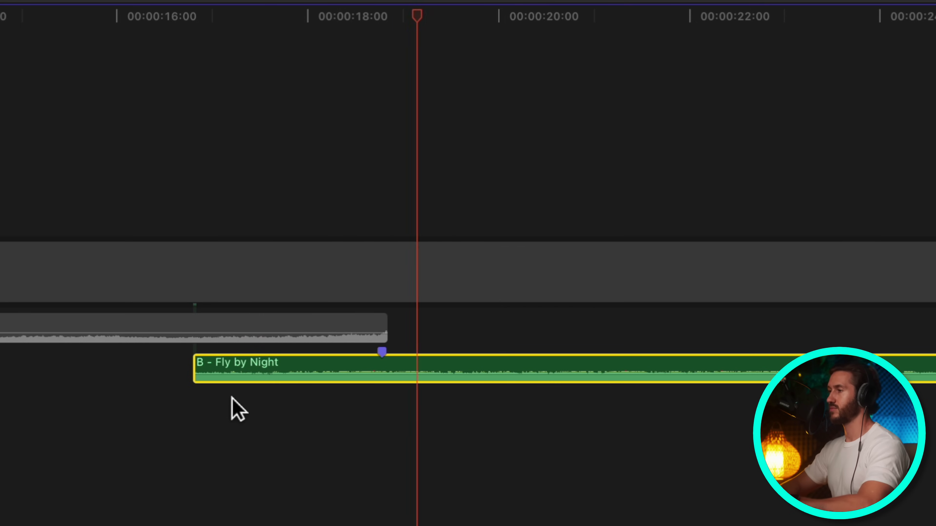
key(space)
drag(405, 381, 417, 383)
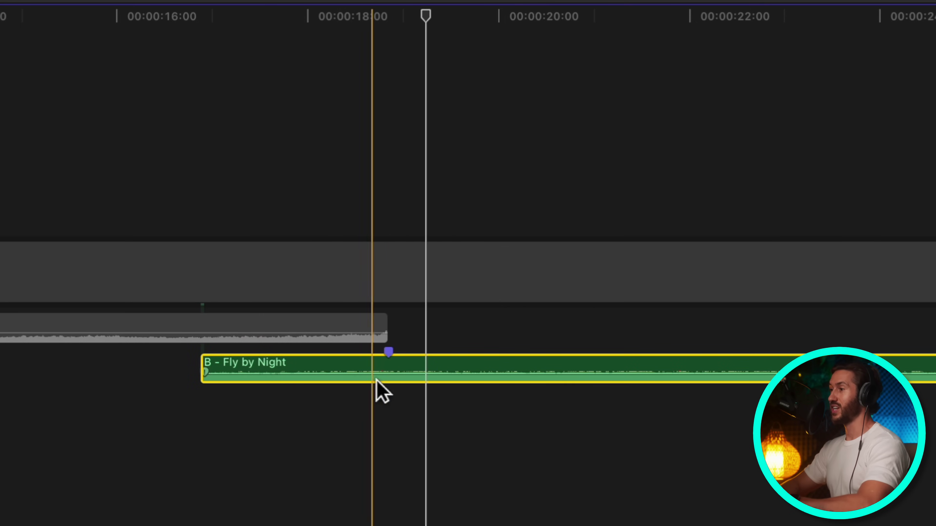
Add a fade-out of about two seconds to the end of the upper B - Fly by Night clip, starting near 16.9 seconds
right_click(389, 339)
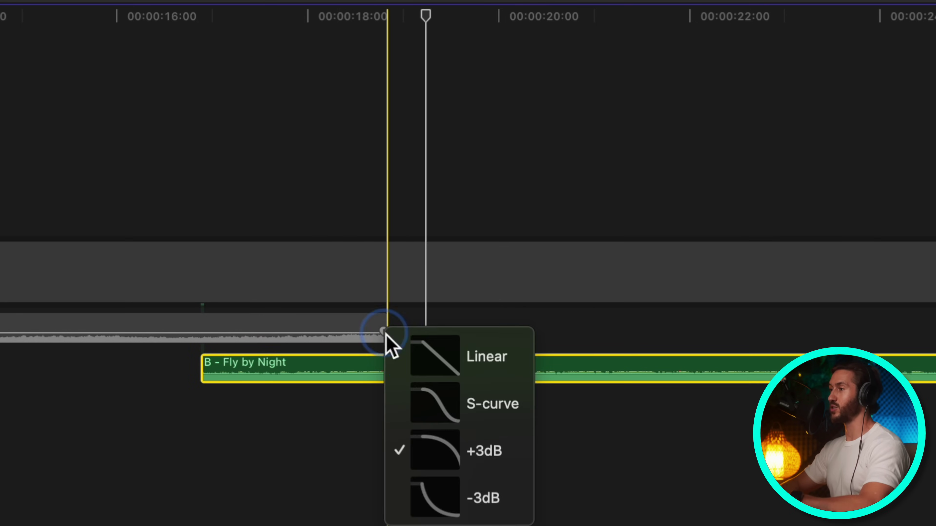
click(445, 383)
drag(387, 340, 202, 332)
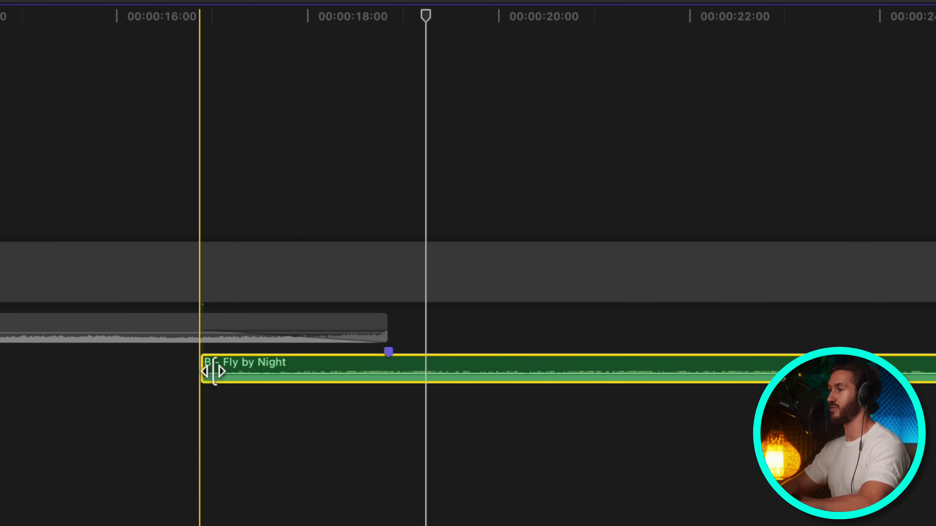
Extend the start of the lower B - Fly by Night clip to about 15.8 seconds and add a -3dB fade-in ending at its marker
drag(213, 371, 99, 370)
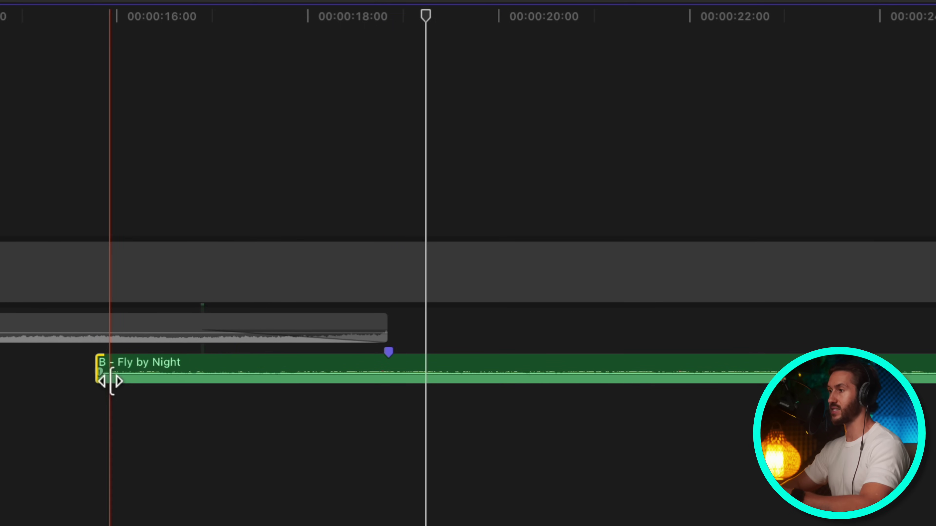
key(space)
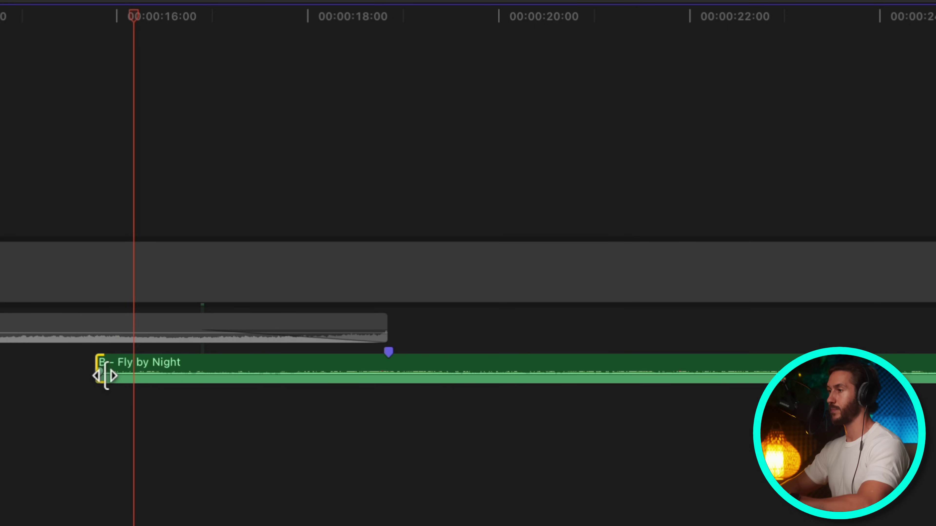
key(space)
right_click(103, 385)
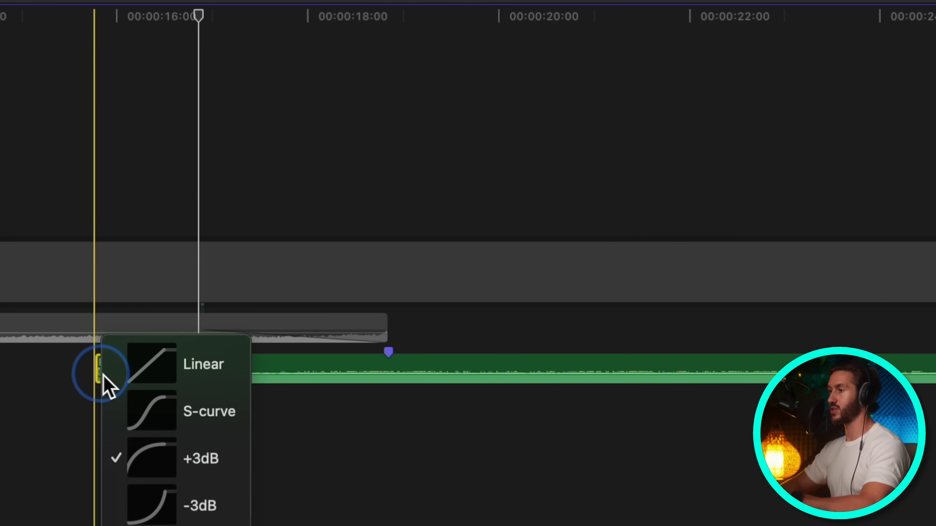
click(164, 507)
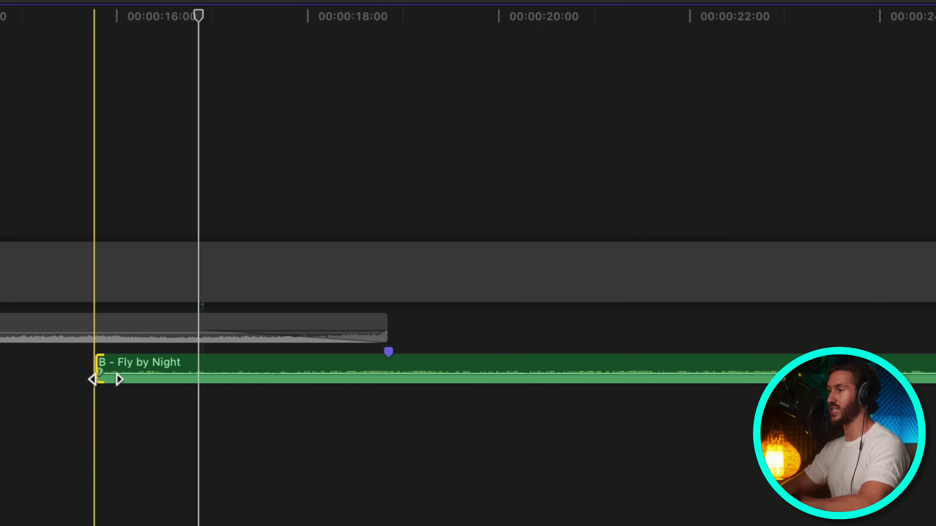
mouse_move(105, 381)
mouse_down()
mouse_move(334, 387)
mouse_move(391, 377)
mouse_up()
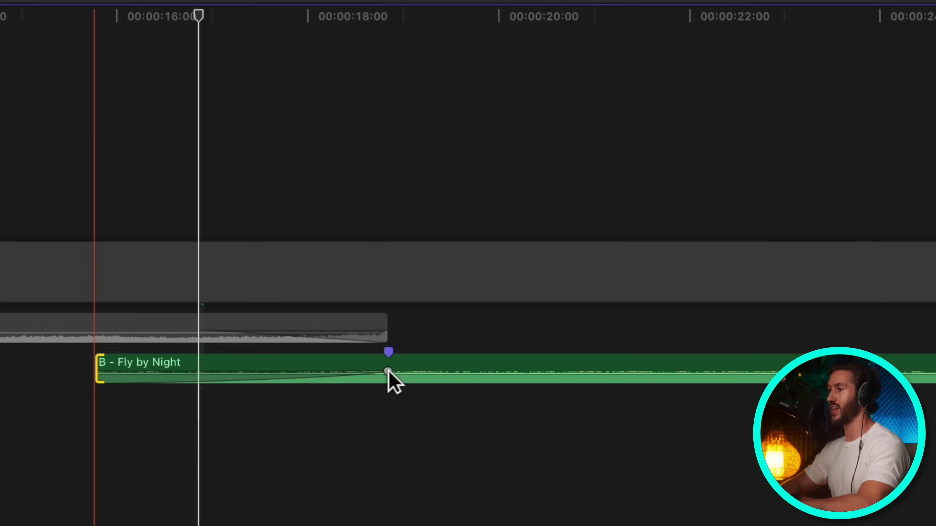
Turn off soloing and play the crossfade between the two B - Fly by Night clips past the beat marker
key(super+minus)
scroll(29, 407, left, 5)
key(space)
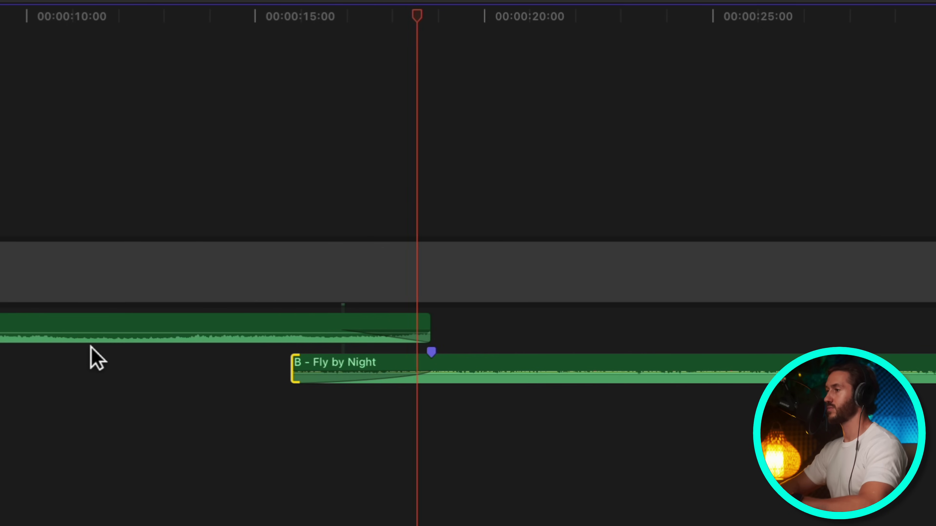
key(space)
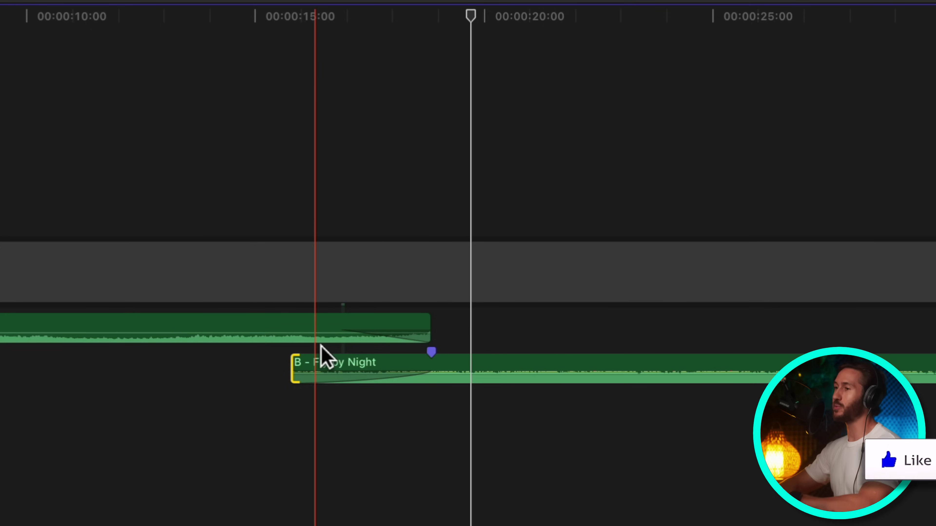
key(super+minus)
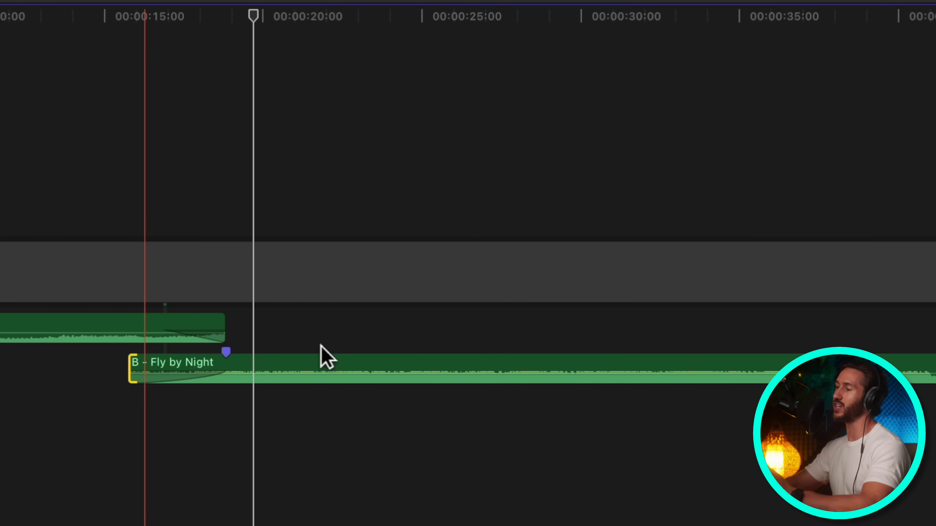